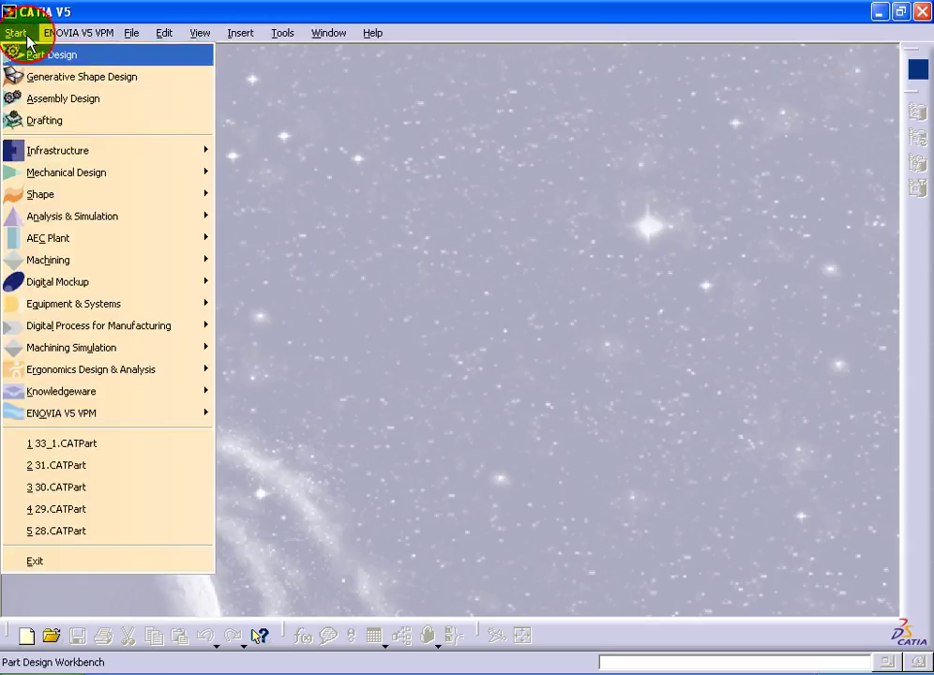
Step: Create a new Part Design part, Part1, and open a sketch on the zx plane
left_click(42, 65)
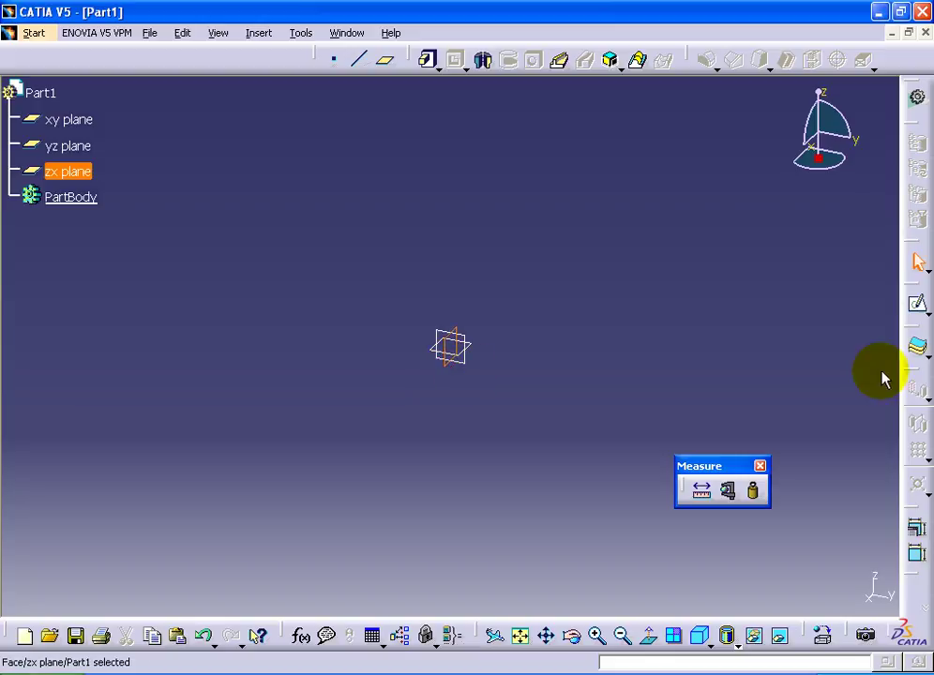
left_click(917, 303)
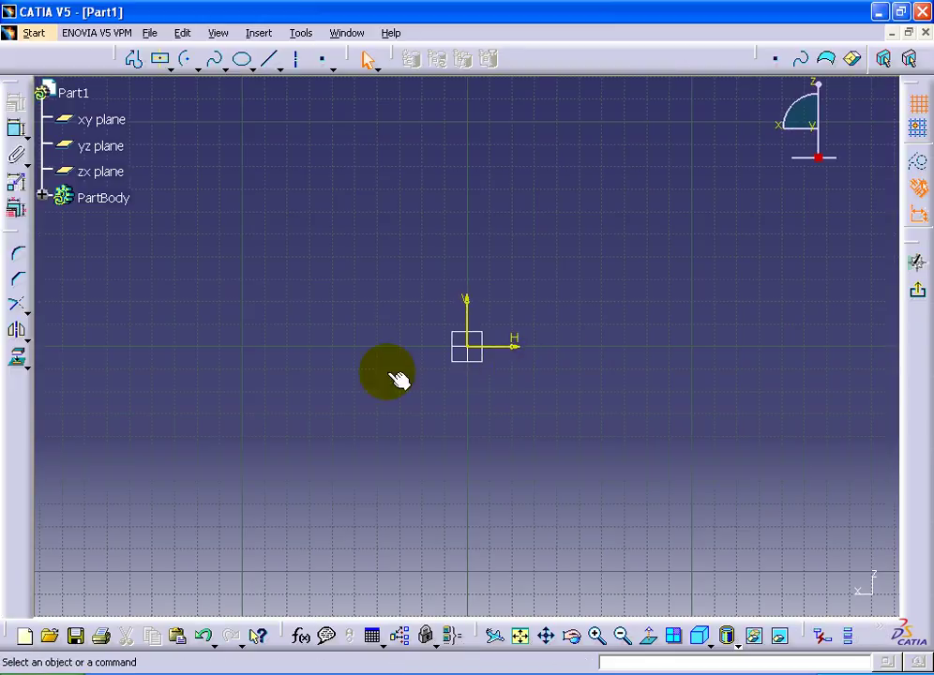
Step: Draw a centred rectangle at the sketch origin
left_click(161, 64)
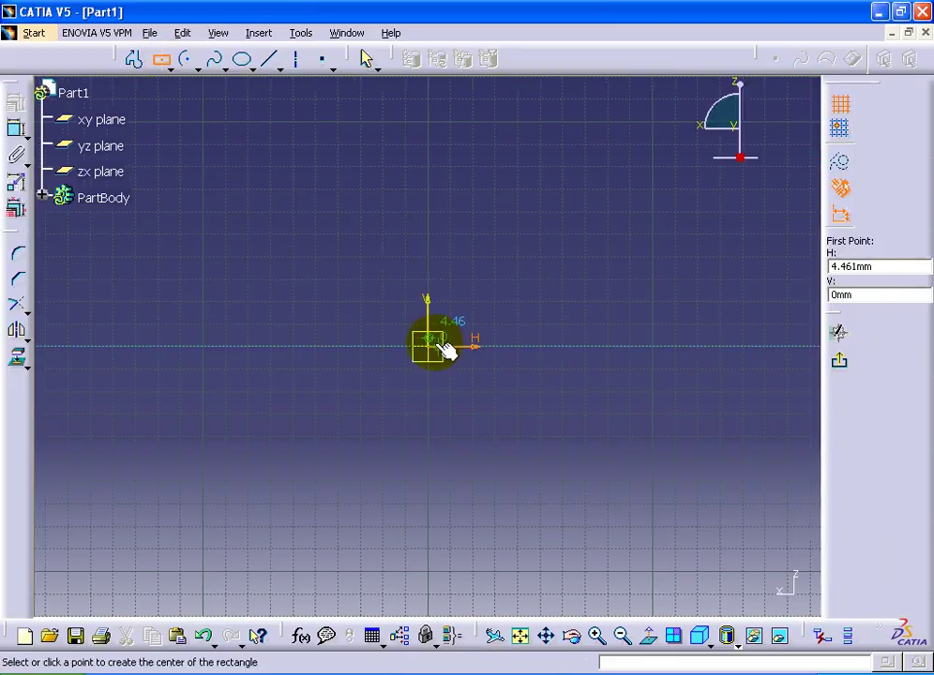
left_click(432, 346)
left_click(535, 282)
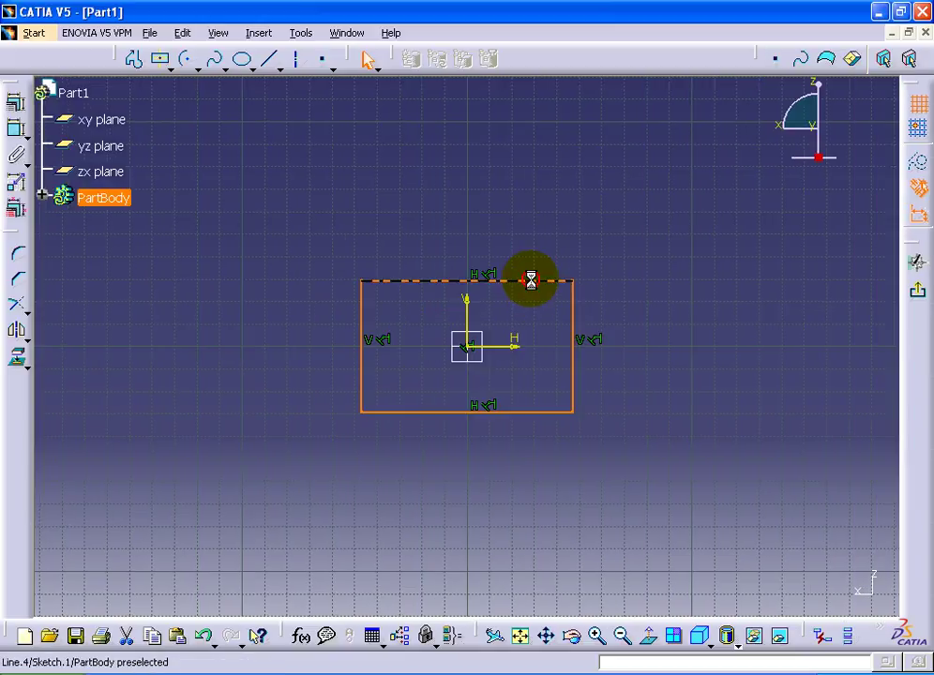
Step: Add a three-point arc across the rectangle's bottom and make that edge construction geometry
left_click(198, 70)
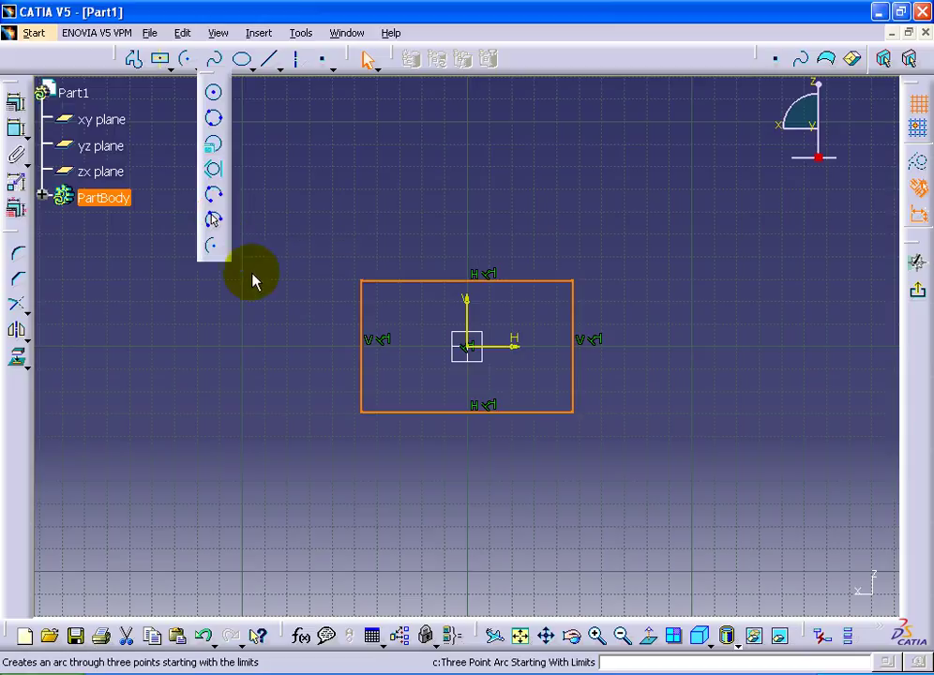
left_click(218, 225)
left_click(324, 413)
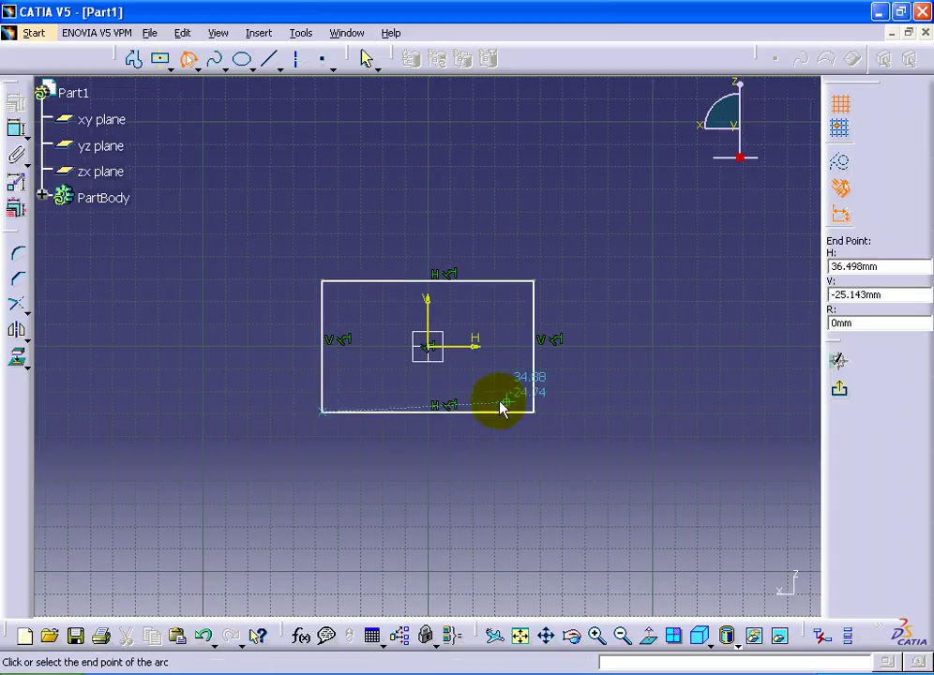
left_click(429, 387)
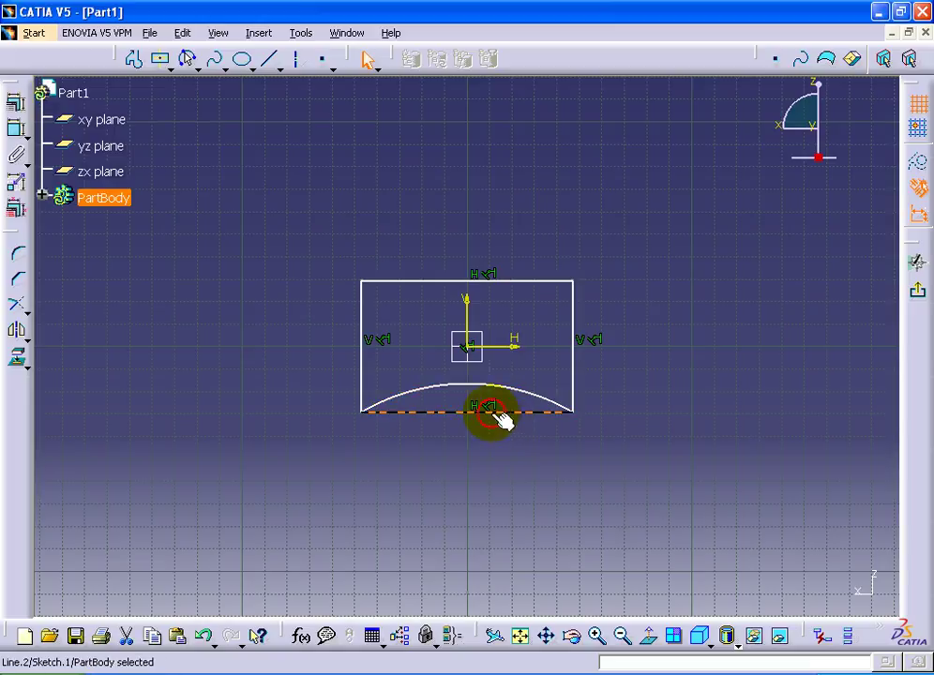
left_click(917, 162)
left_click(715, 403)
middle_click_drag(715, 402, 673, 448)
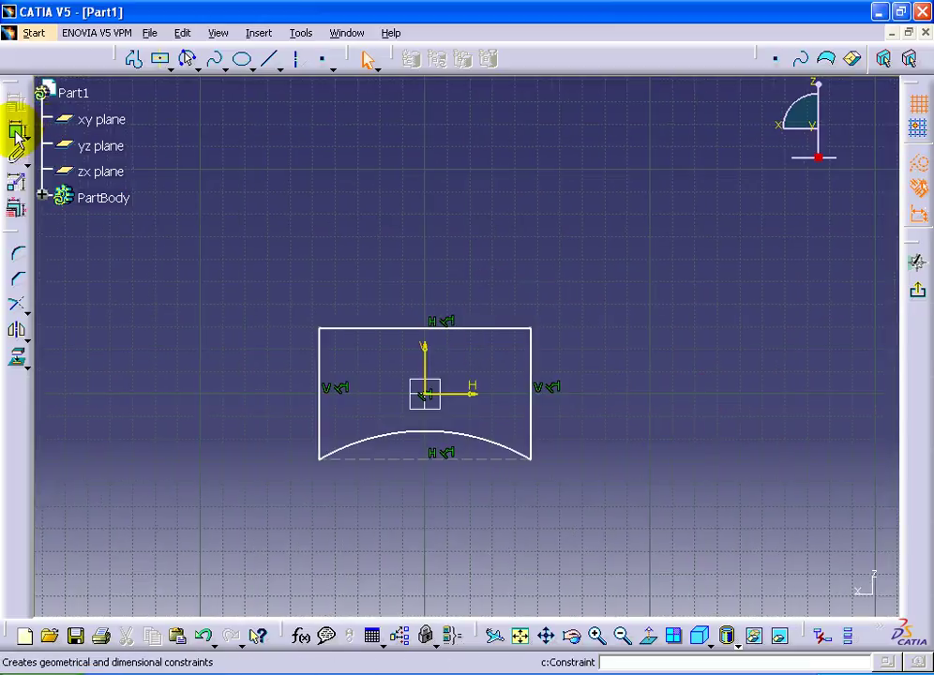
Step: Dimension the width (94.085), height (58.398) and arc radius (93.062), then edit them together
left_click(488, 266)
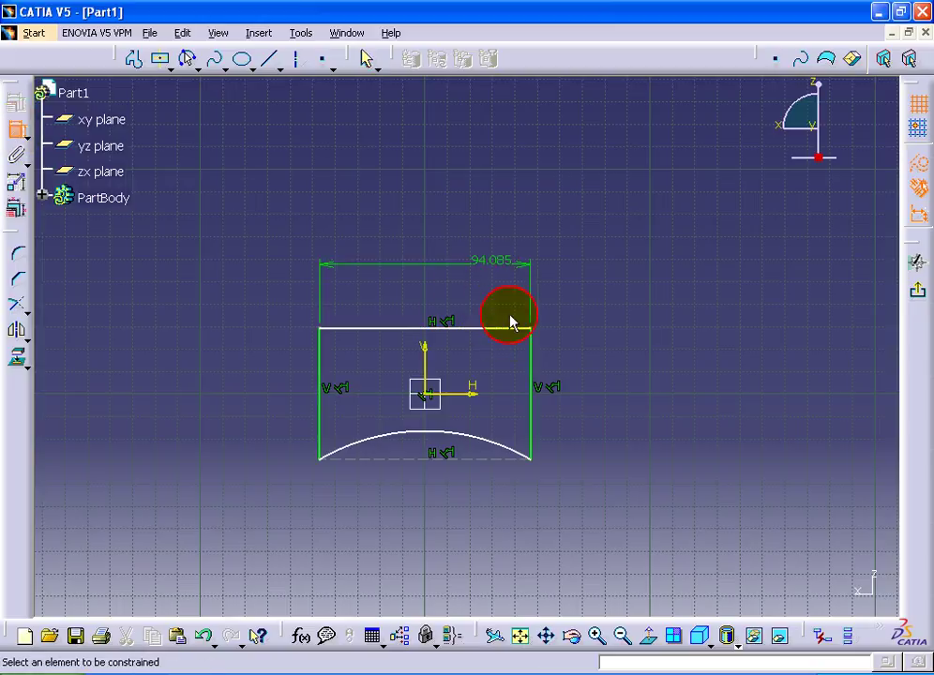
left_click(617, 380)
left_click(478, 441)
middle_click_drag(579, 448, 423, 408)
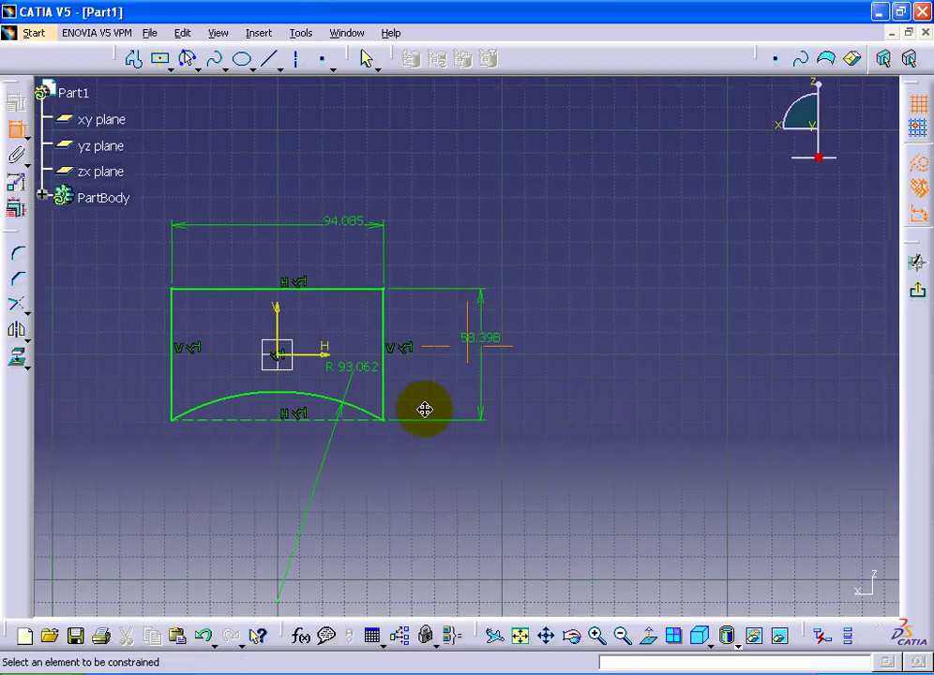
left_click(17, 208)
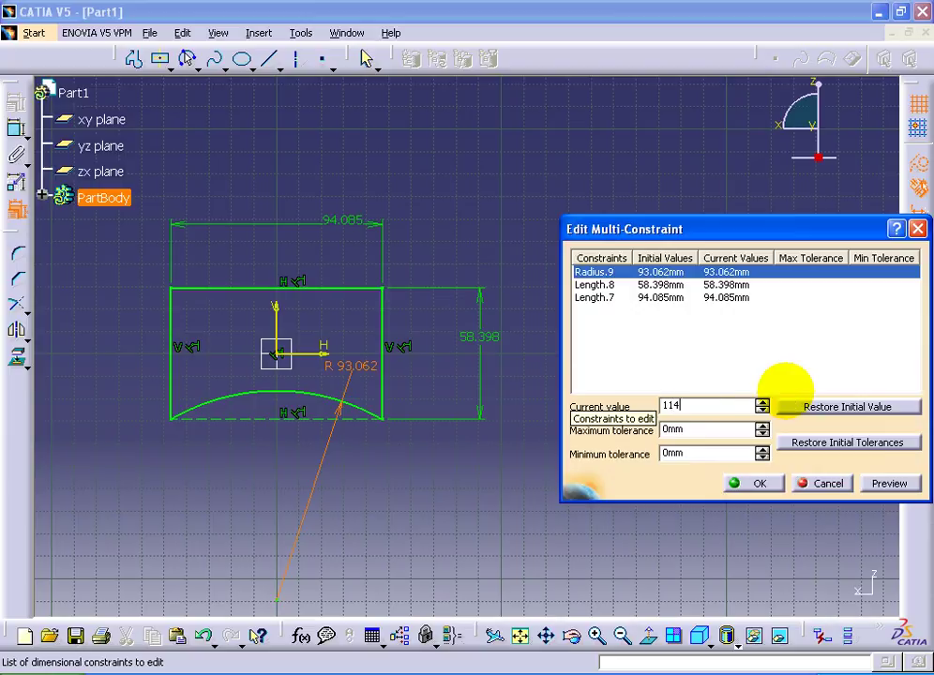
Step: Set the arc radius to 114, height to 42 and width to 114
left_click(728, 285)
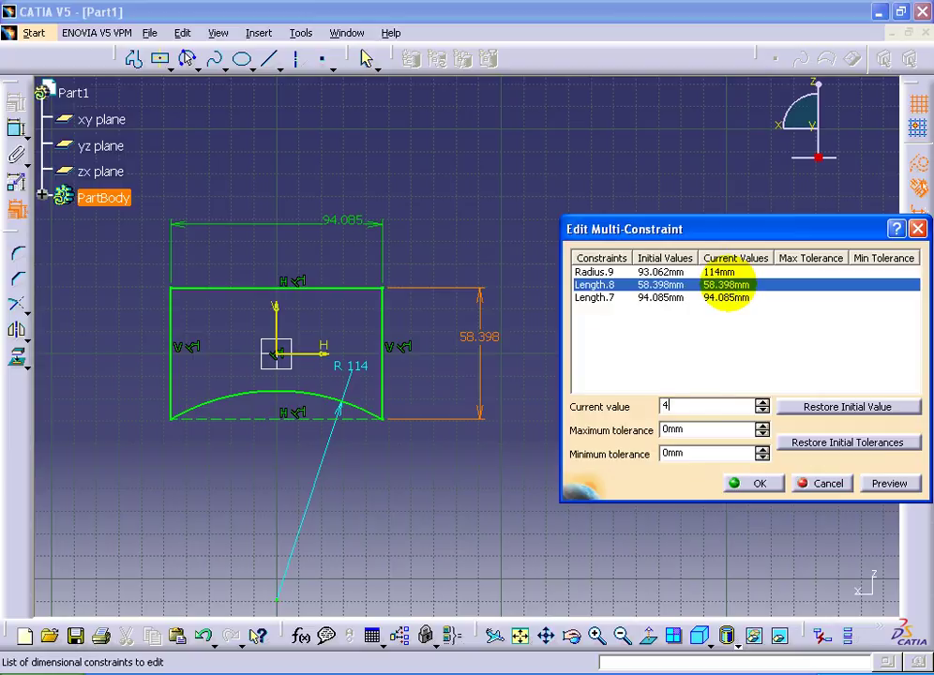
left_click(677, 298)
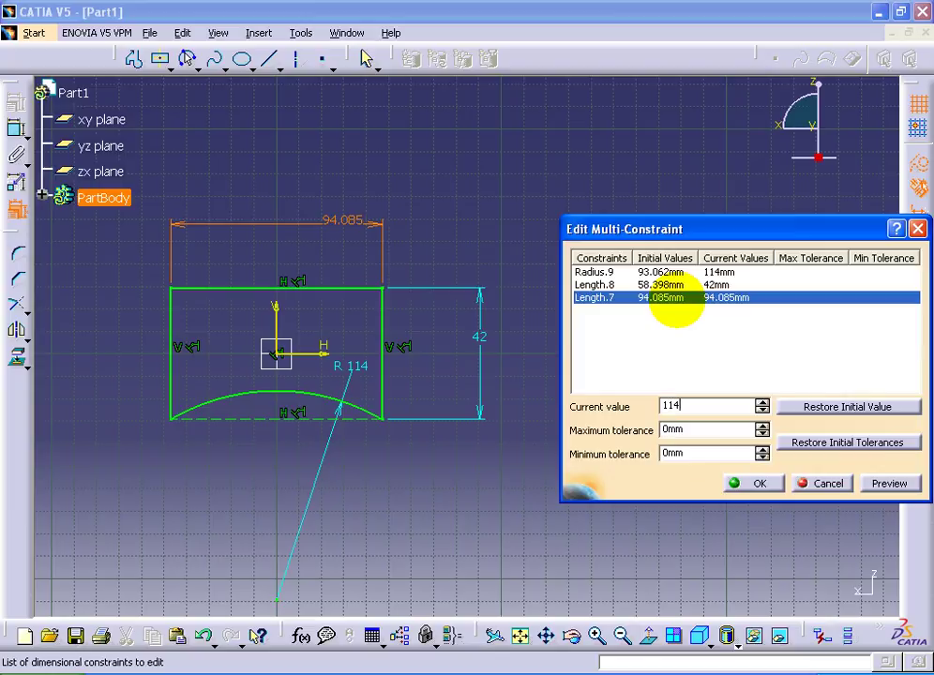
Step: Apply the new dimensions and pad the sketch into a 146 mm solid block
left_click(759, 484)
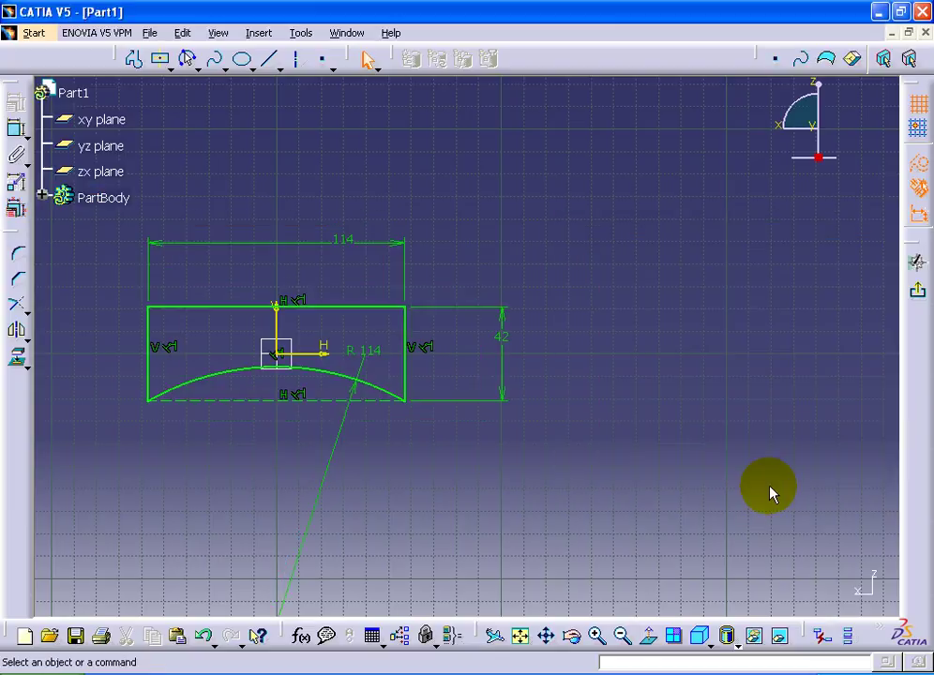
left_click(917, 288)
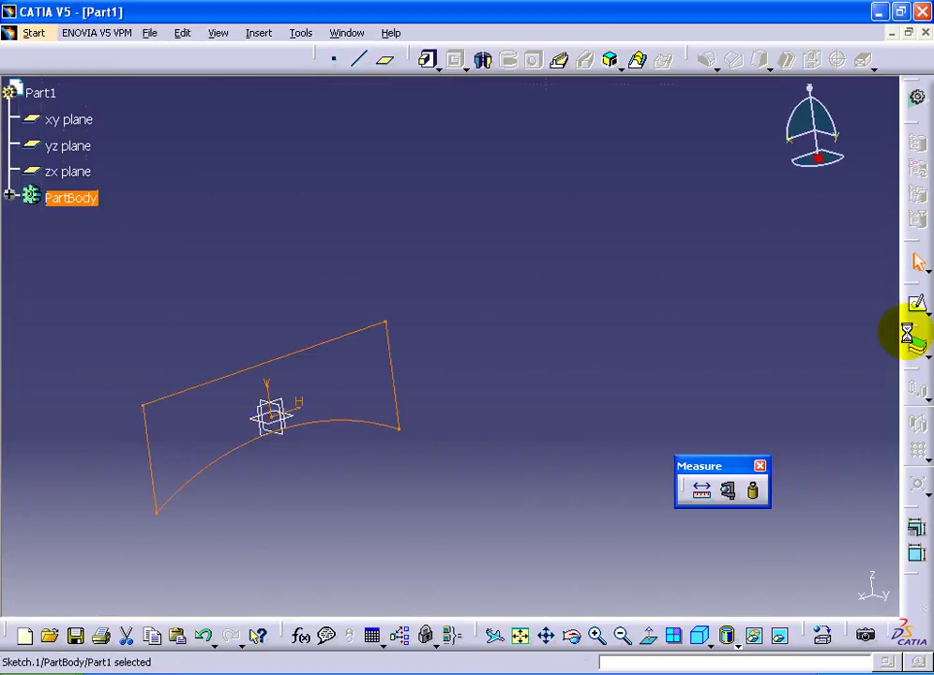
middle_click_drag(620, 405, 601, 330)
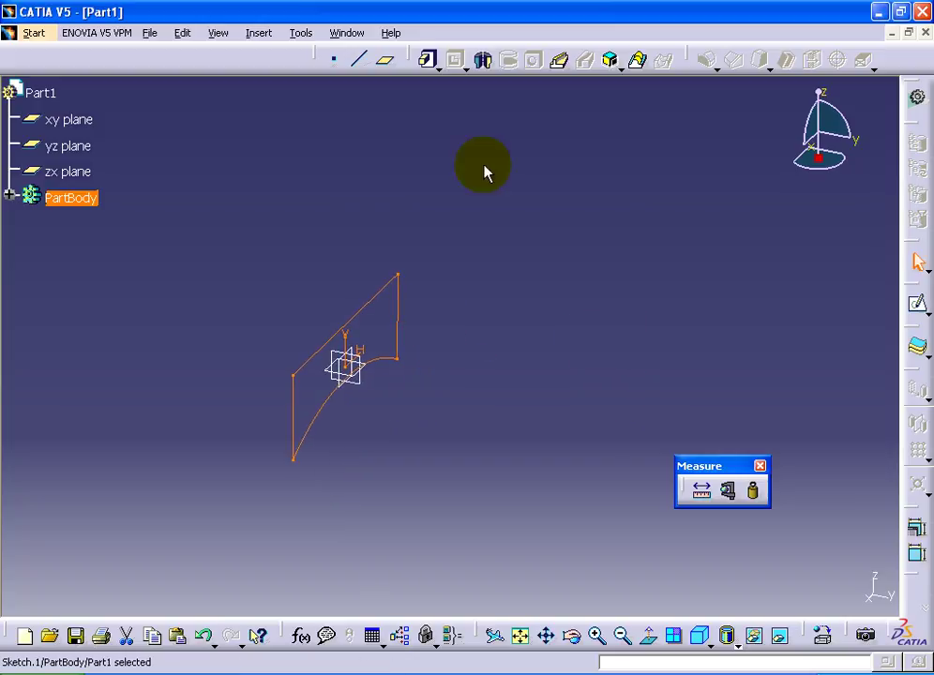
left_click(427, 59)
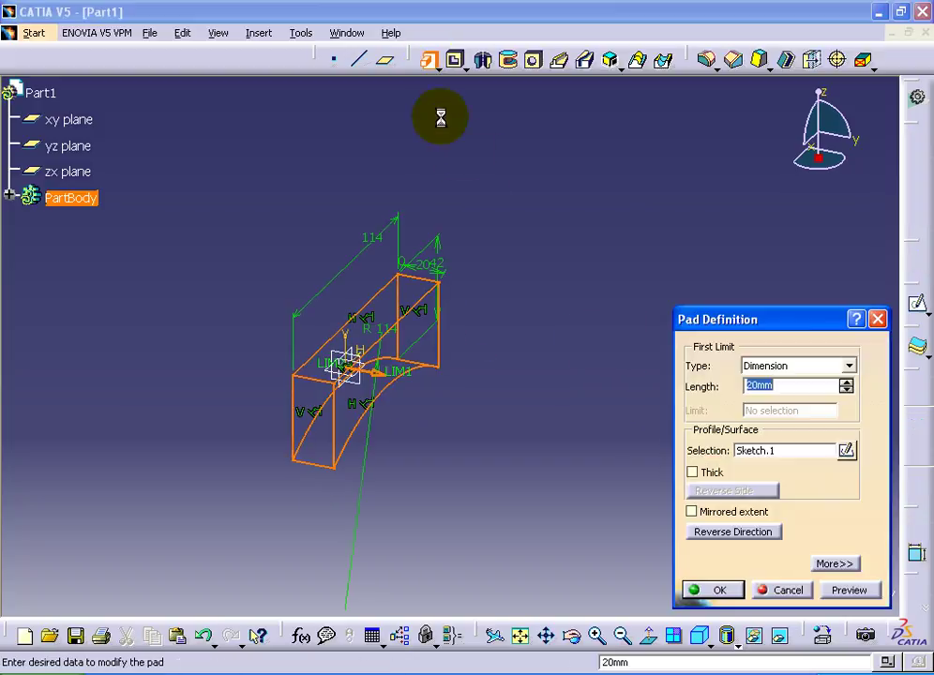
double_click(786, 389)
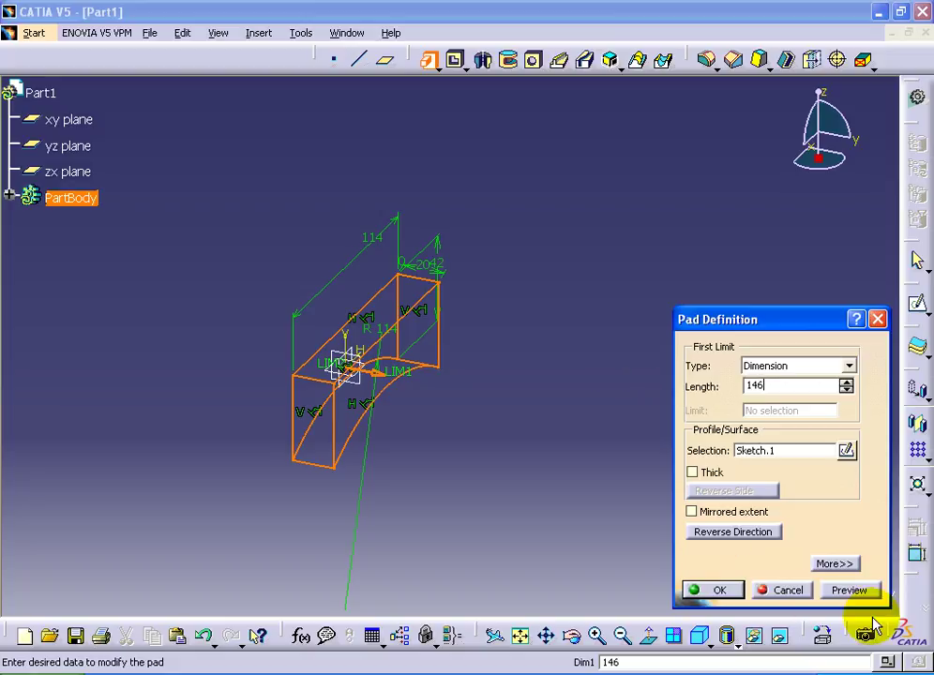
left_click(853, 590)
left_click(719, 590)
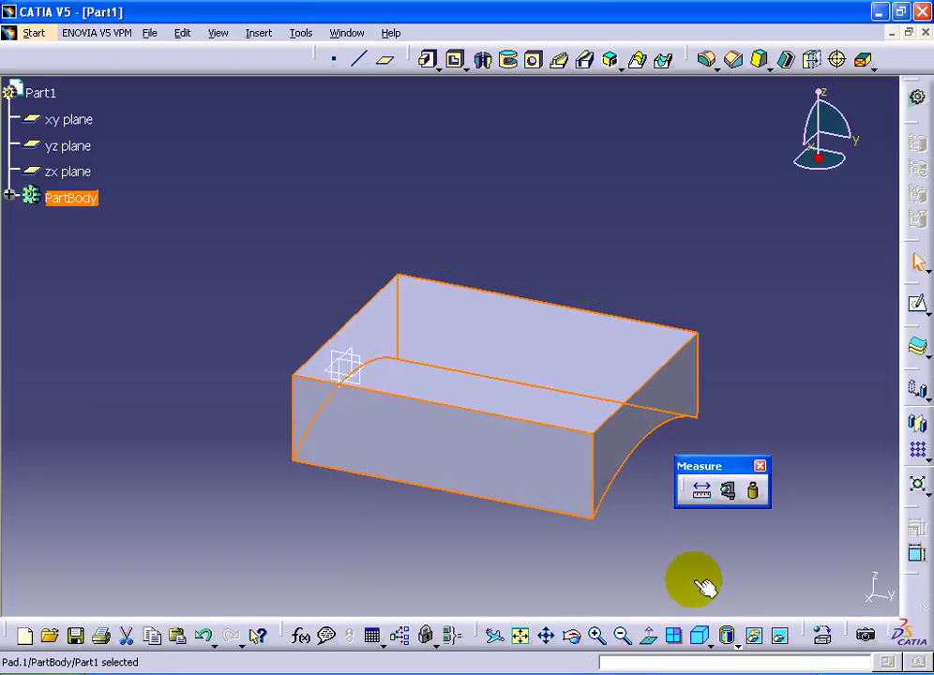
left_click(638, 413)
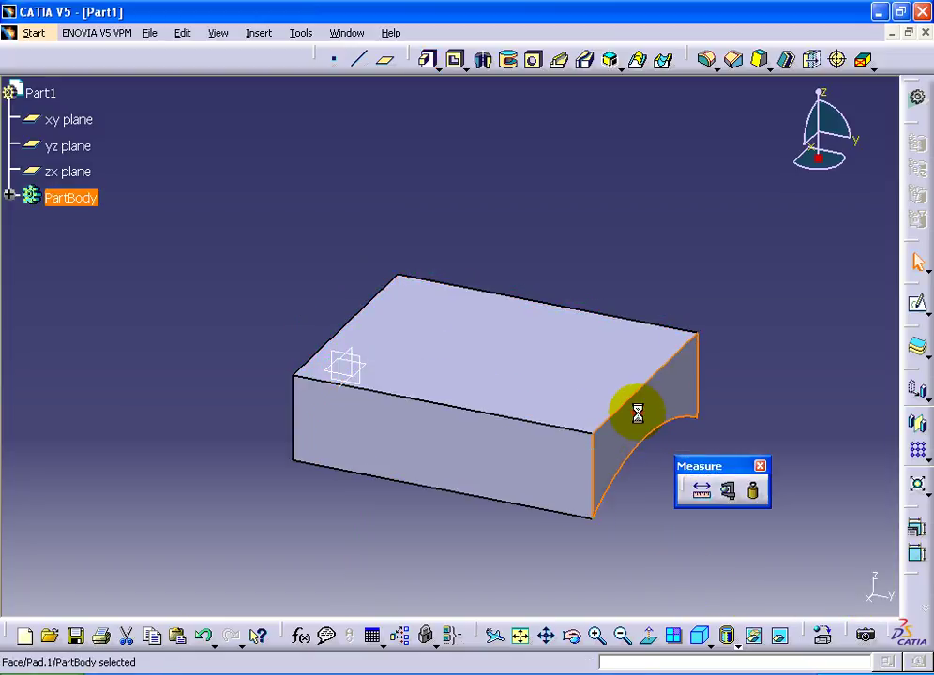
Step: Start a sketch on the block's arched end face, zoomed to fit
left_click(918, 303)
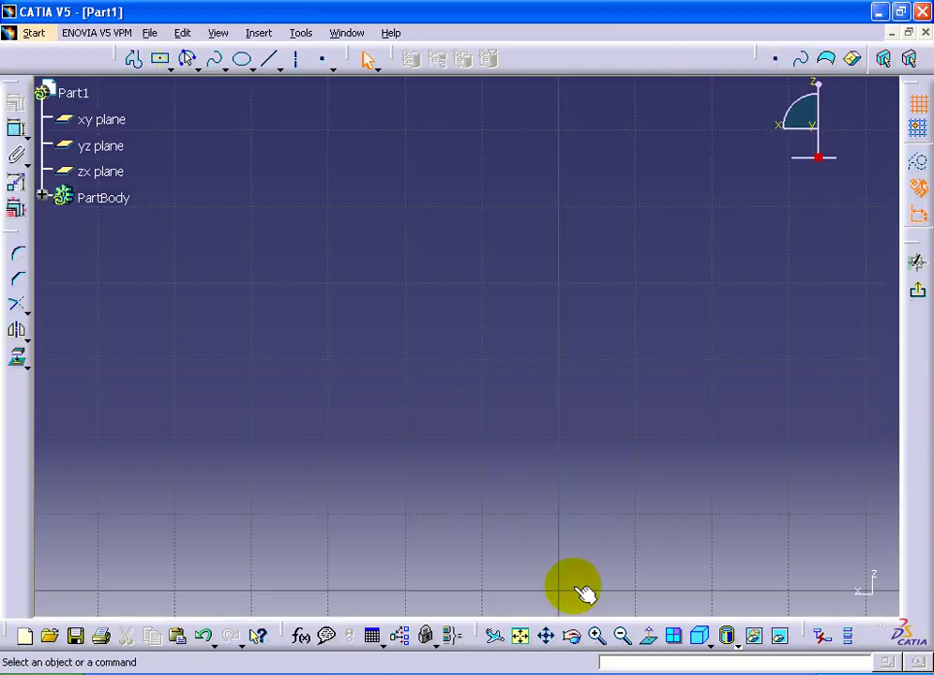
left_click(517, 638)
mouse_move(605, 463)
middle_mouse_down("ctrl")
mouse_move(589, 408)
mouse_move(590, 349)
mouse_move(563, 407)
middle_mouse_up("ctrl")
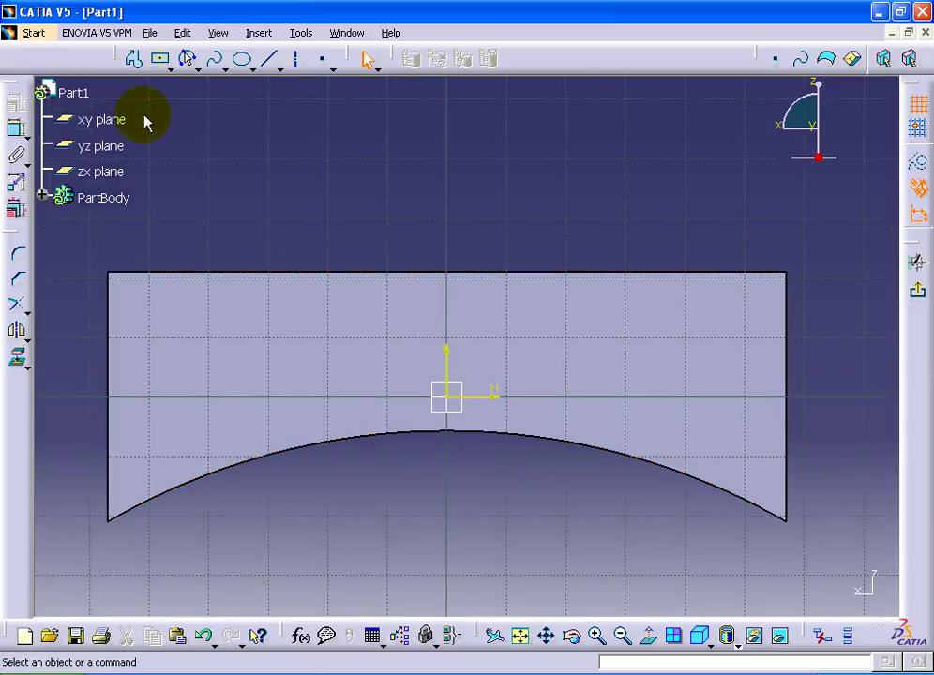
Step: Draw a horizontal line from the centre line joined to an upward-curving tangent arc
left_click(138, 59)
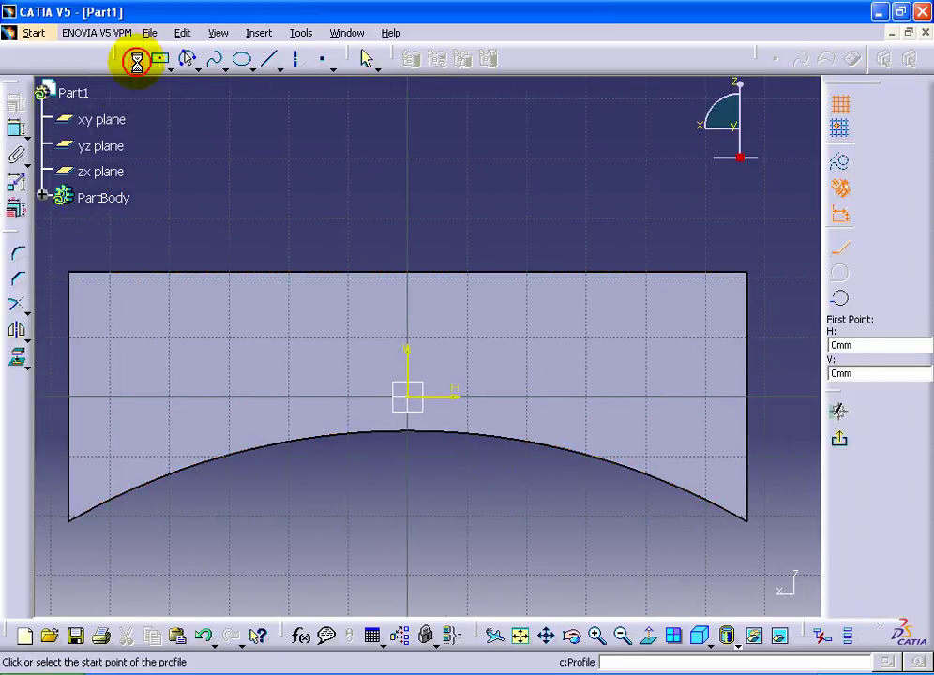
left_click(412, 330)
left_click(559, 325)
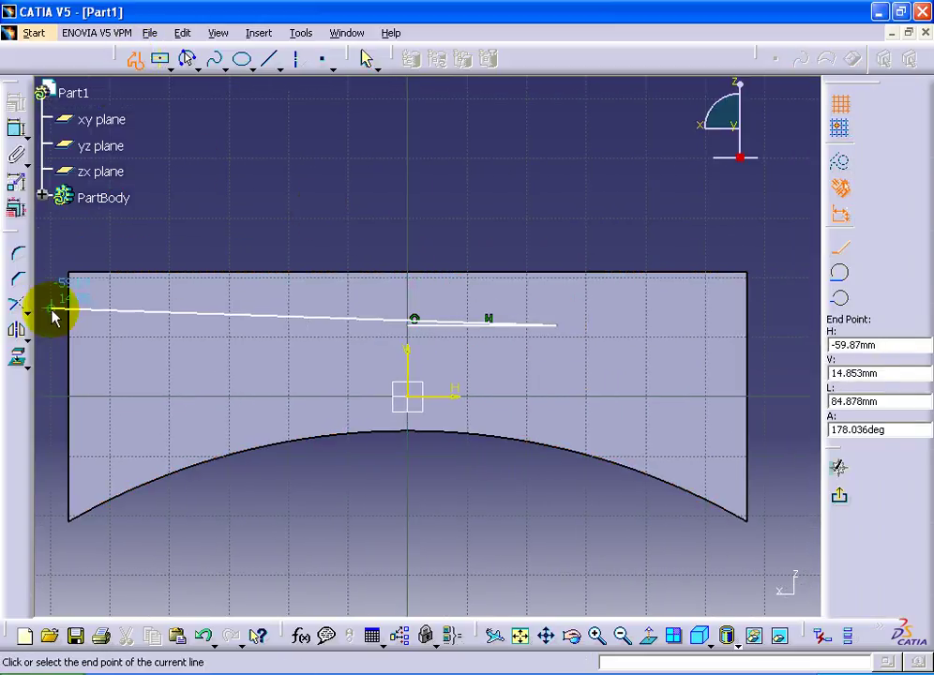
left_click(839, 273)
left_click(628, 253)
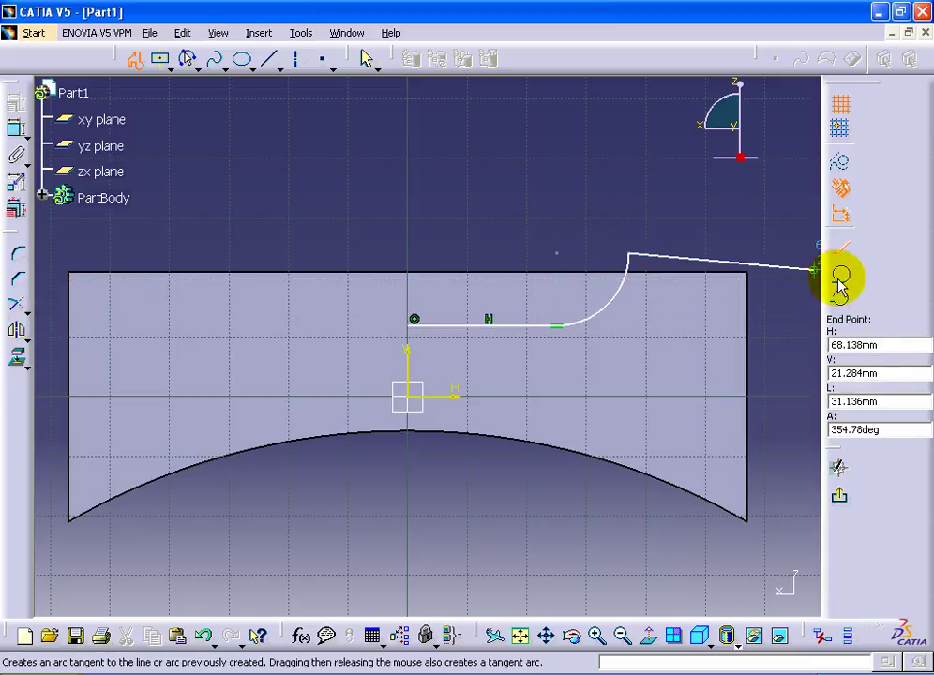
left_click(133, 58)
Step: Make the arc's upper endpoint coincident with the block's top edge
left_click(16, 129)
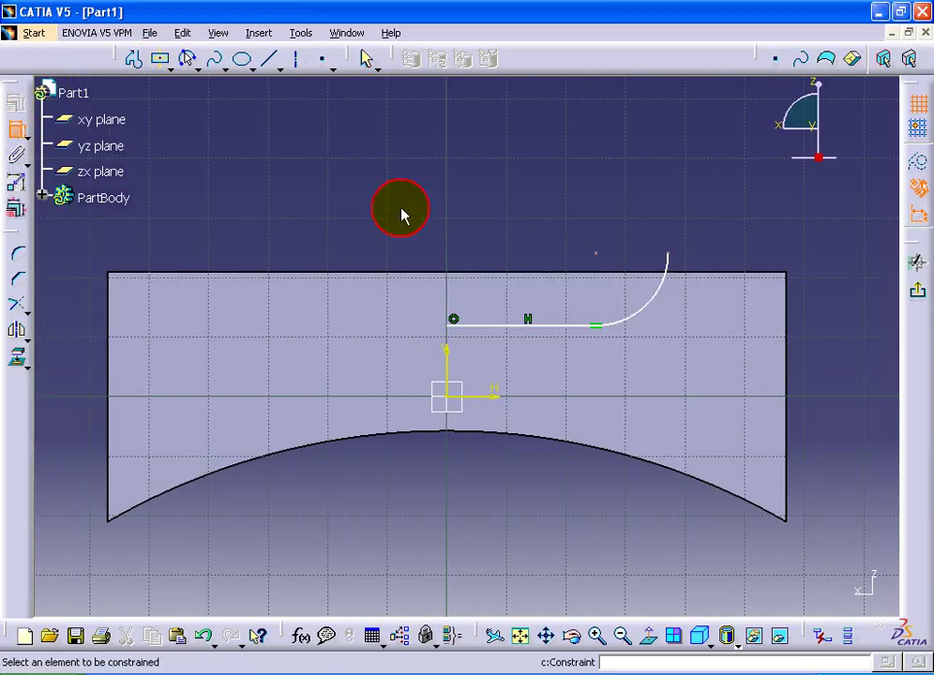
left_click(593, 272)
right_click(563, 234)
left_click(589, 293)
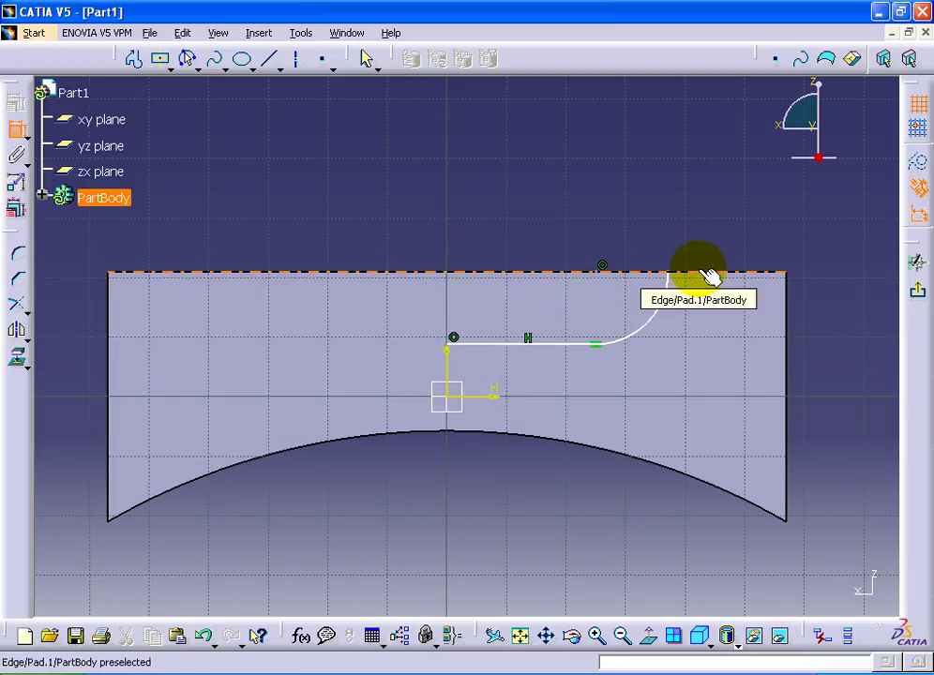
left_click(710, 274)
right_click(704, 229)
left_click(729, 302)
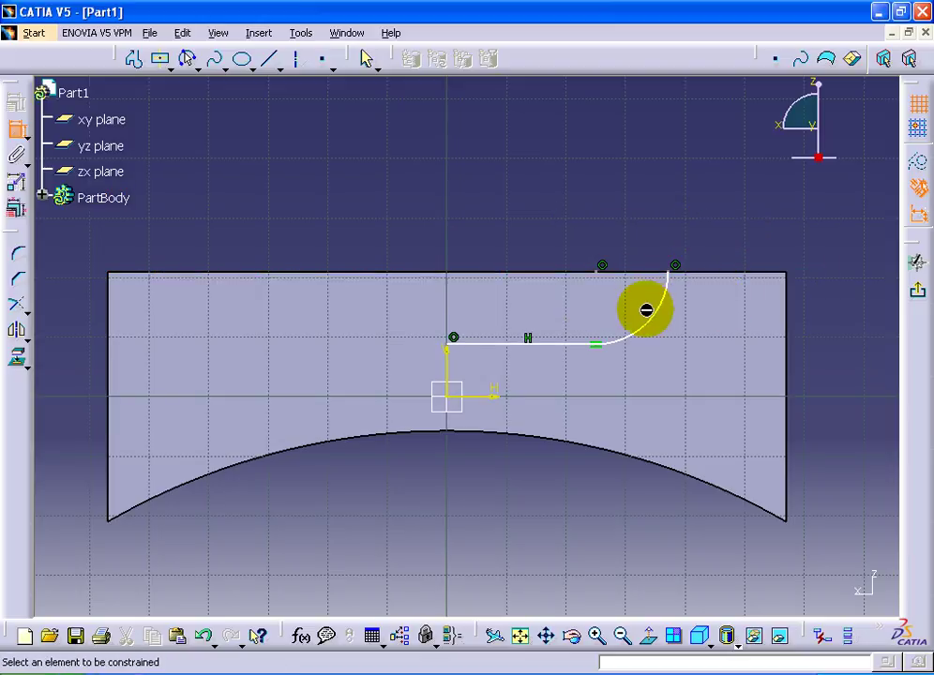
Step: Set the arc's radius to 16
left_click(717, 345)
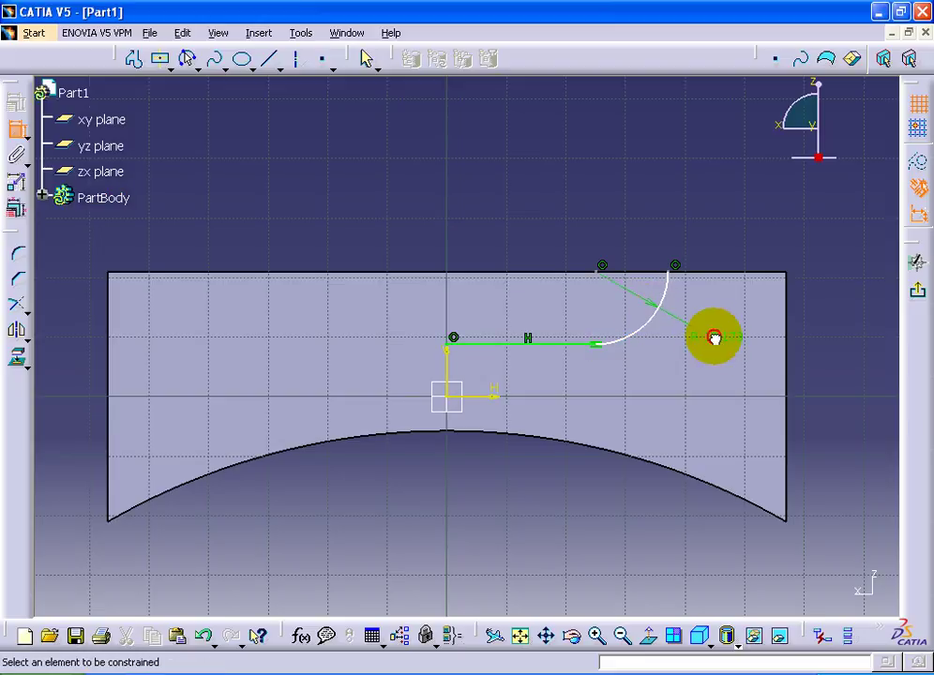
double_click(720, 339)
type("6")
key("Return")
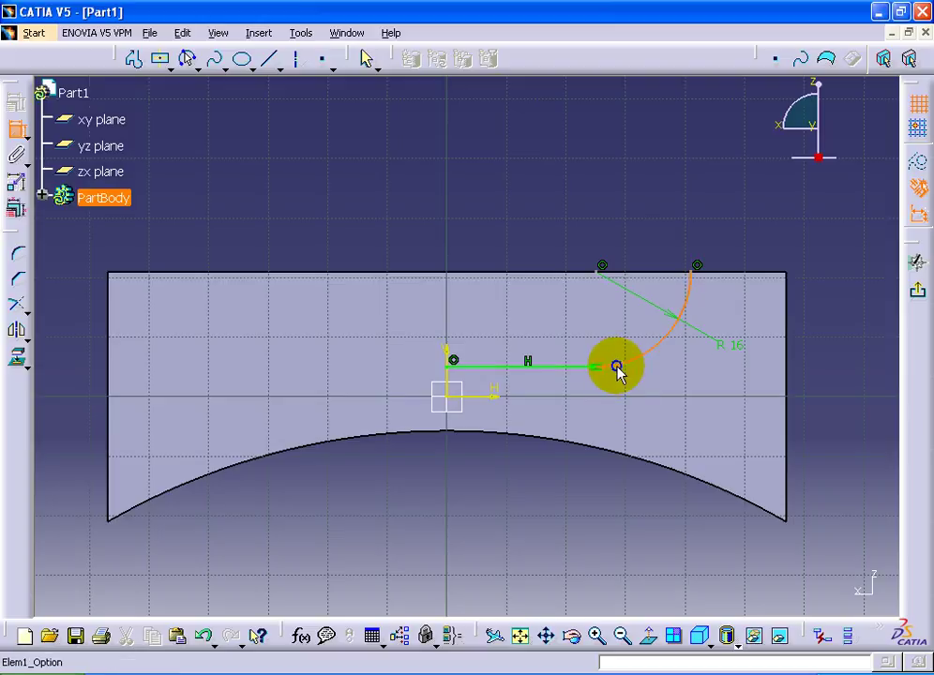
Step: Select the whole connected line-and-arc profile
right_click(626, 366)
left_click(469, 198)
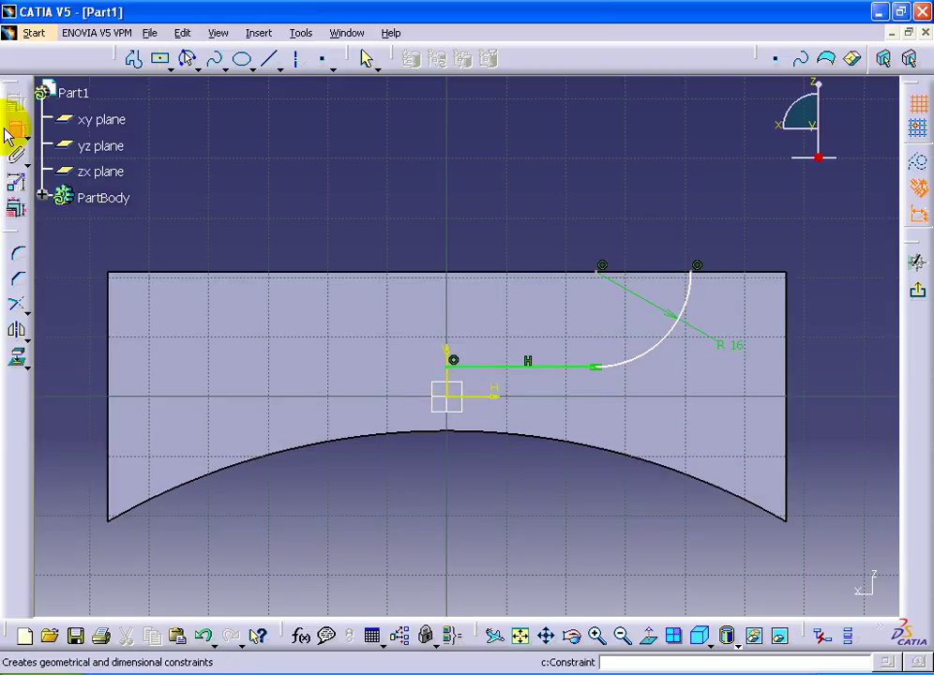
left_click(563, 365)
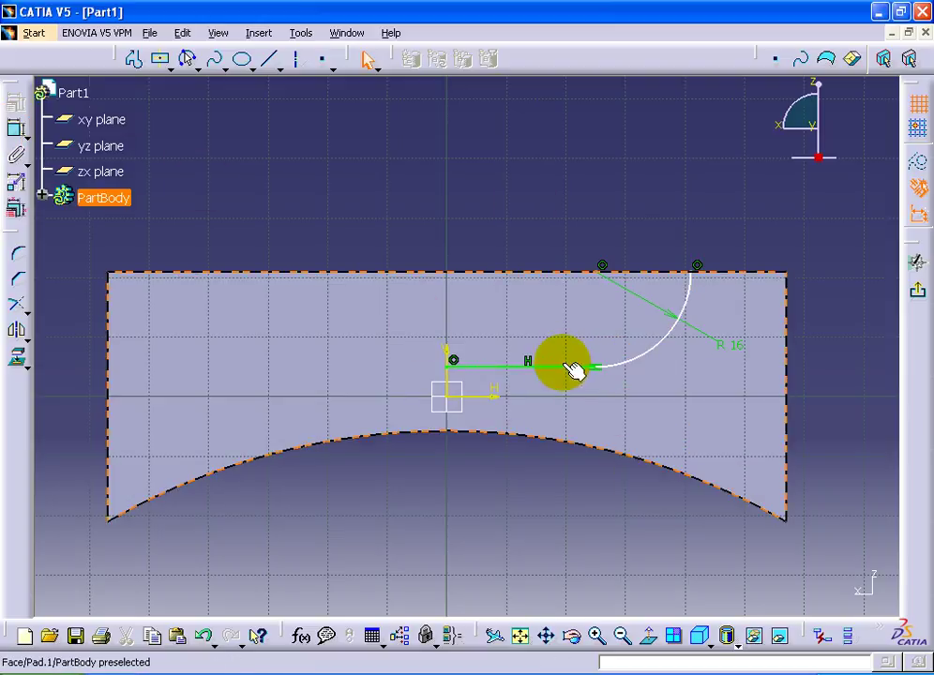
left_click(560, 368)
right_click(562, 370)
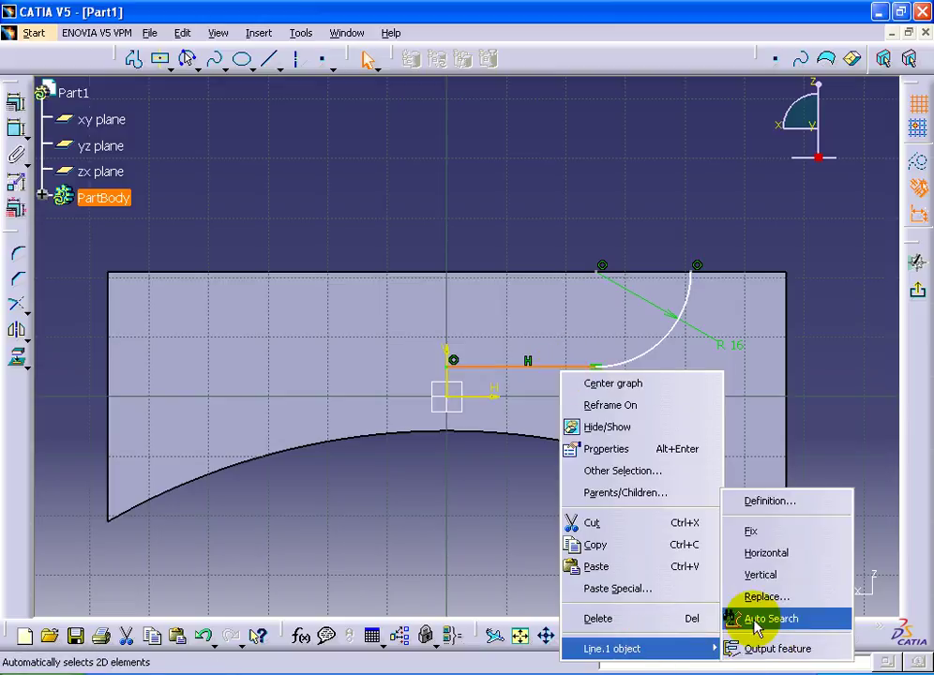
left_click(754, 619)
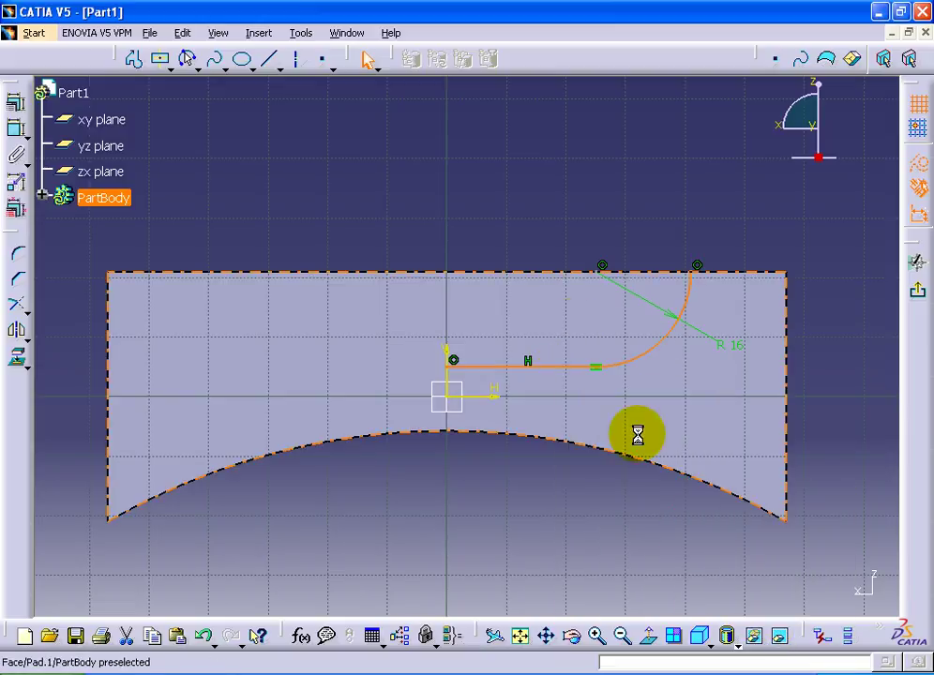
Step: Mirror the profile about the vertical axis, space the arc ends 80 apart, and exit the sketch
left_click(16, 330)
left_click(447, 380)
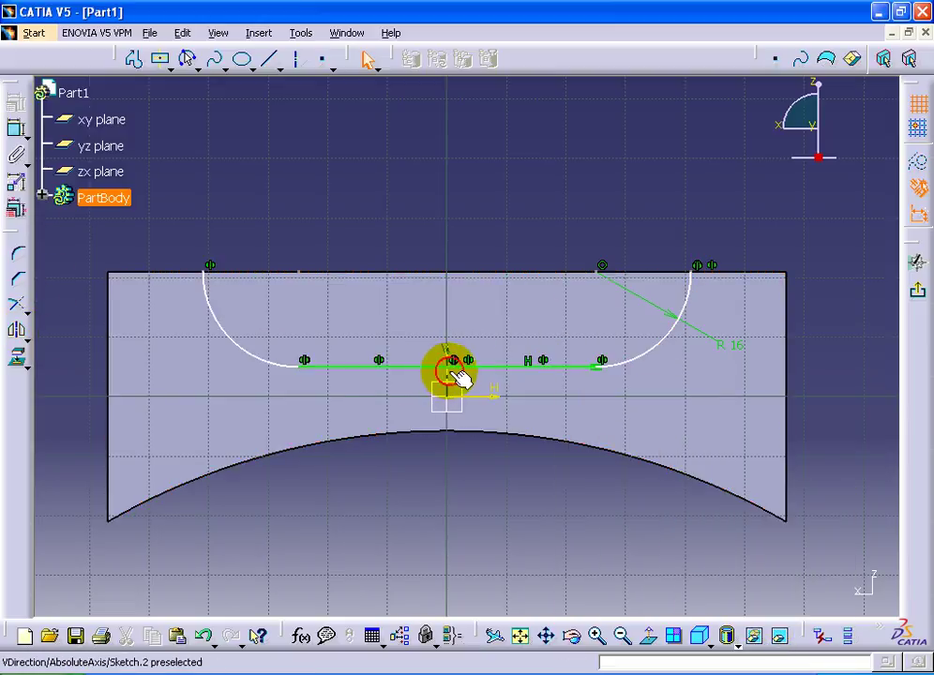
left_click(14, 131)
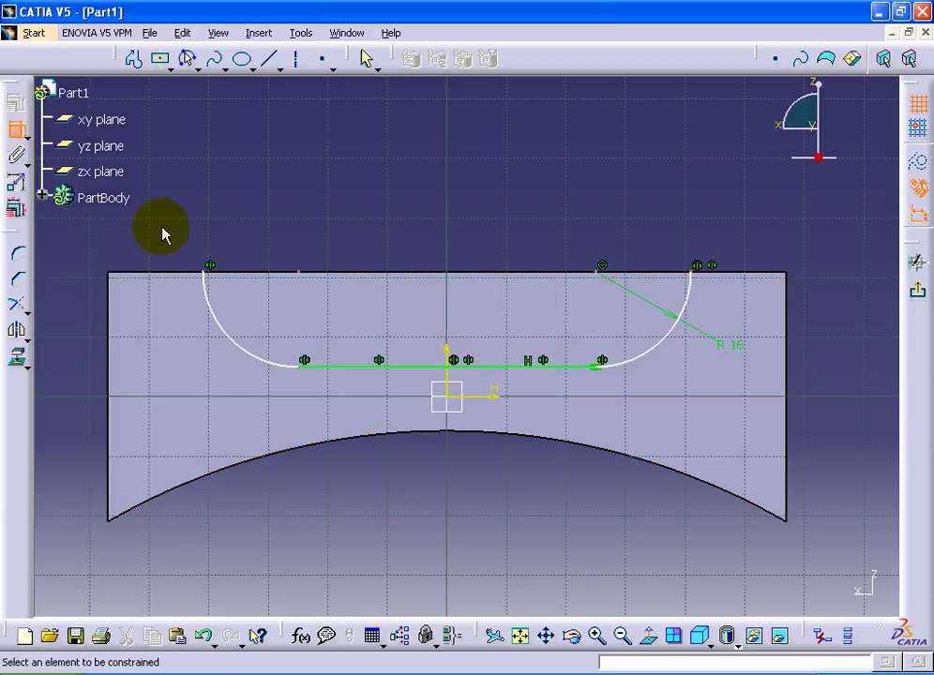
left_click(211, 271)
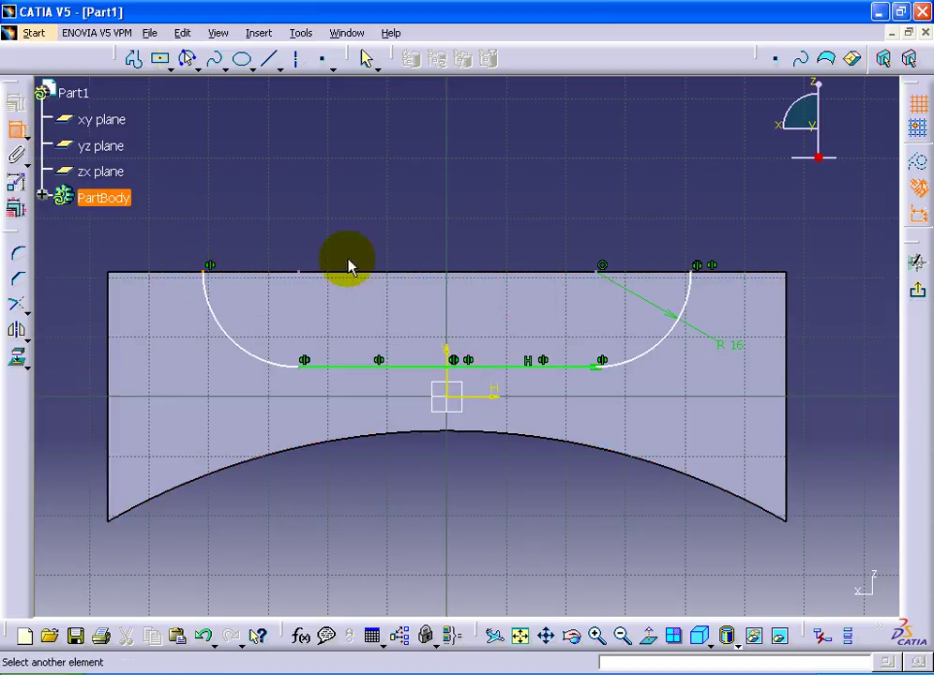
left_click(698, 271)
double_click(511, 190)
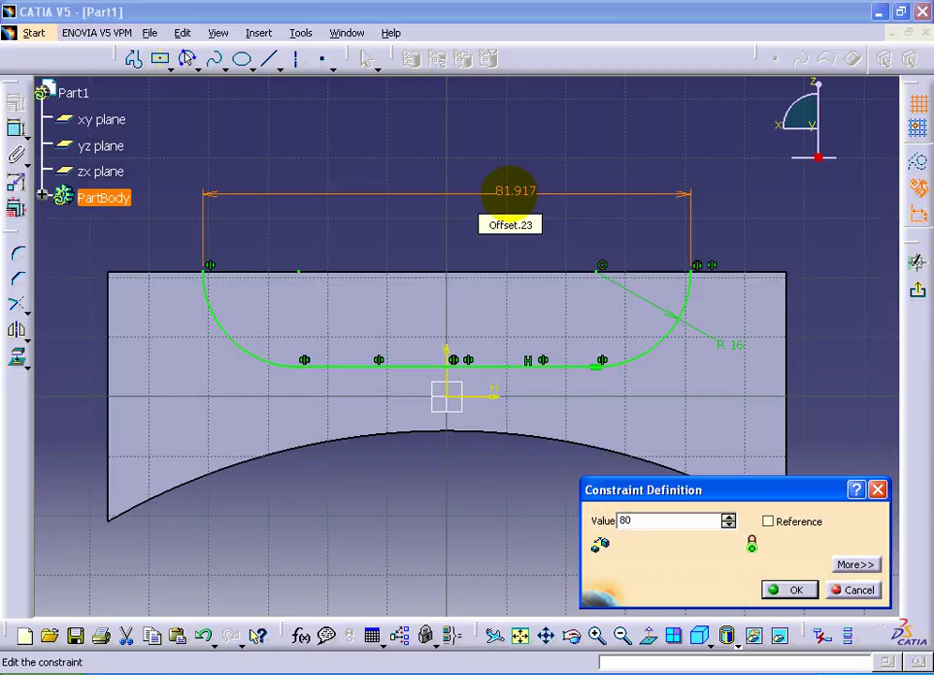
key("Return")
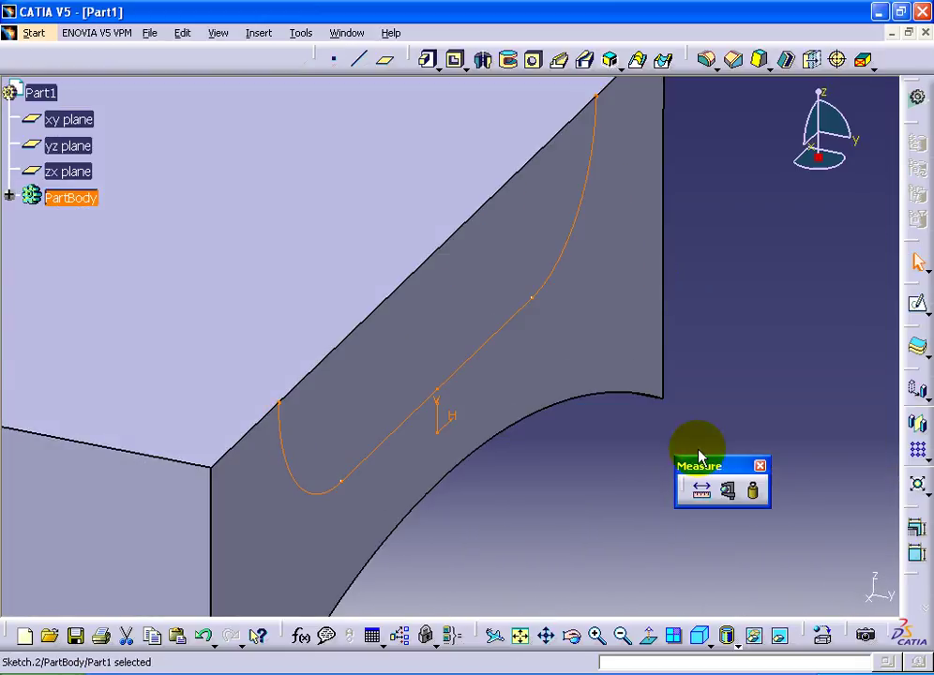
left_click(559, 514)
Step: Create a plane offset 30 mm from the block's arched end face
mouse_move(481, 448)
middle_mouse_down()
mouse_move(551, 583)
mouse_move(457, 552)
mouse_move(181, 494)
mouse_move(309, 498)
mouse_move(316, 411)
middle_mouse_up()
left_click(384, 59)
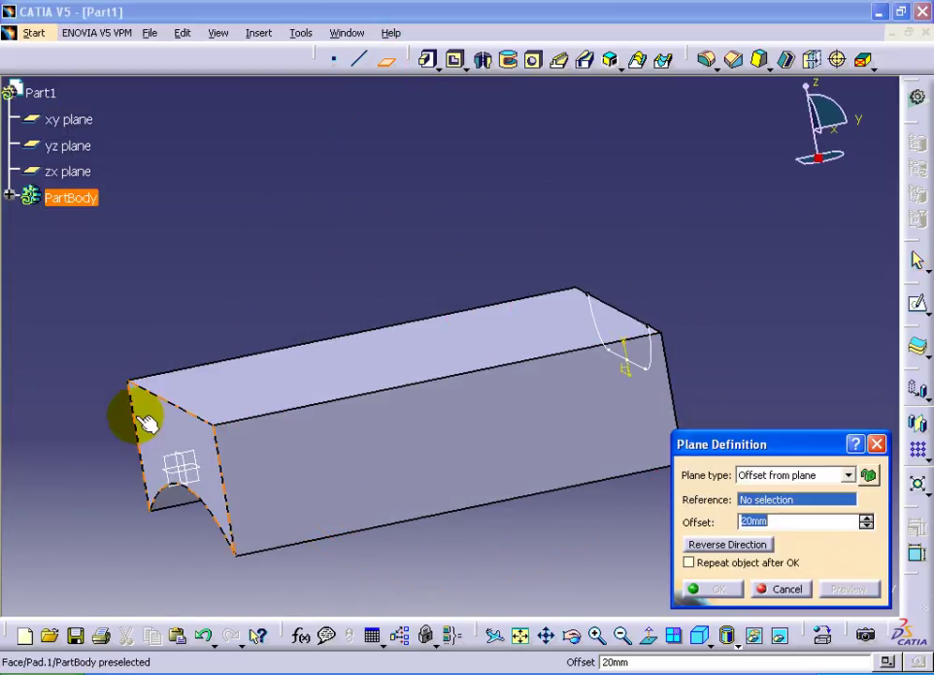
left_click(147, 424)
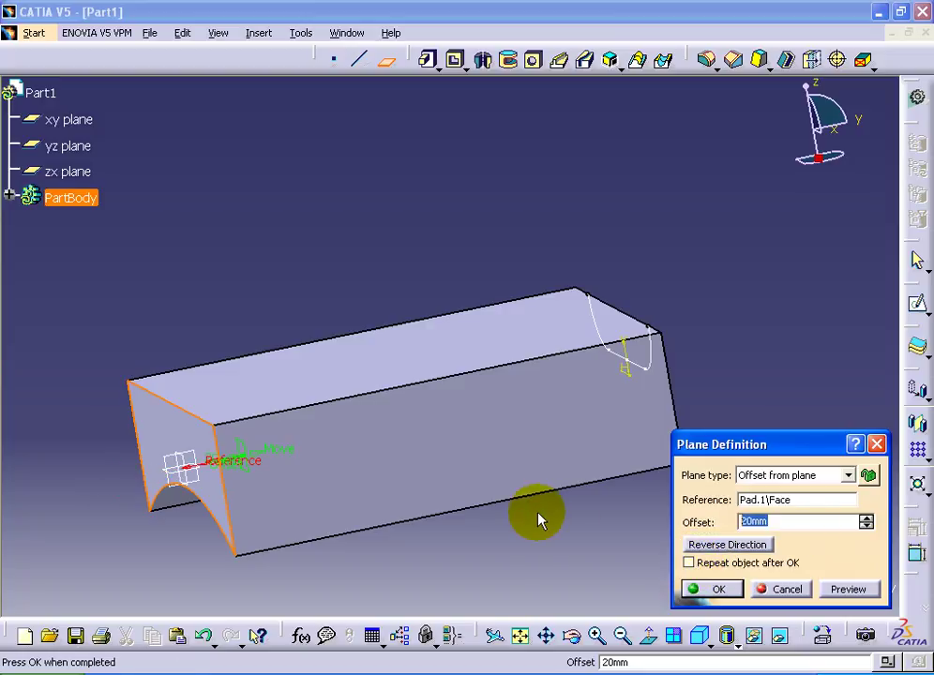
type("30")
key("Return")
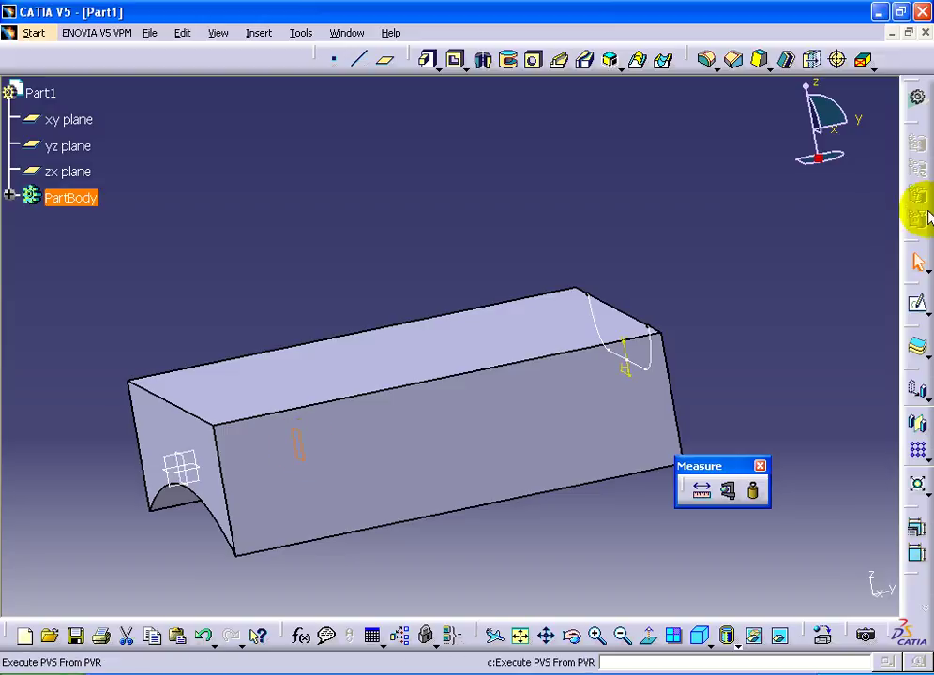
Step: Start a sketch on the new offset plane, zoomed to the profile
left_click(916, 302)
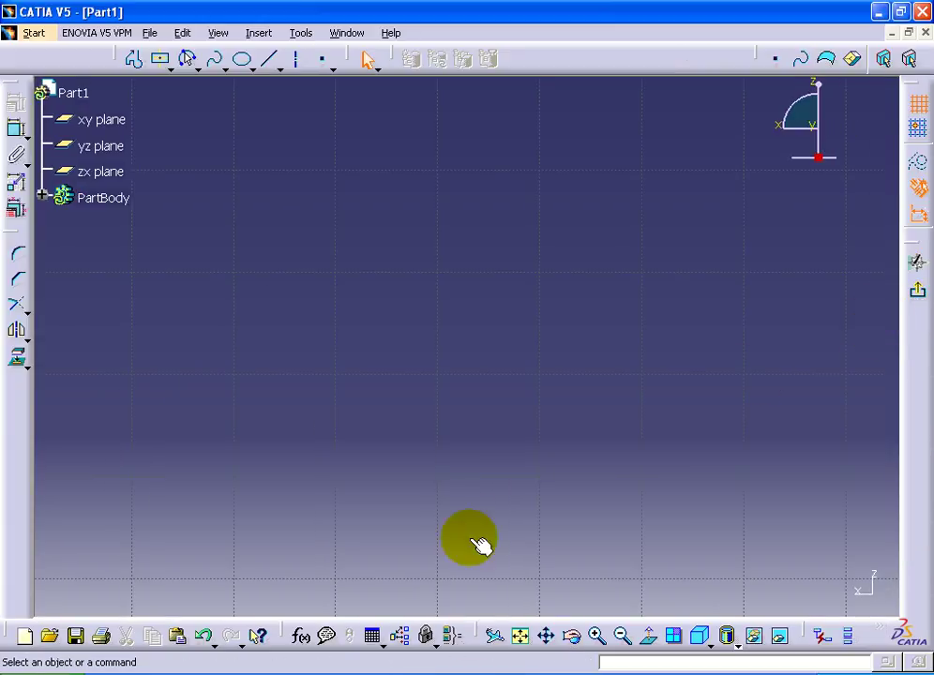
left_click(519, 635)
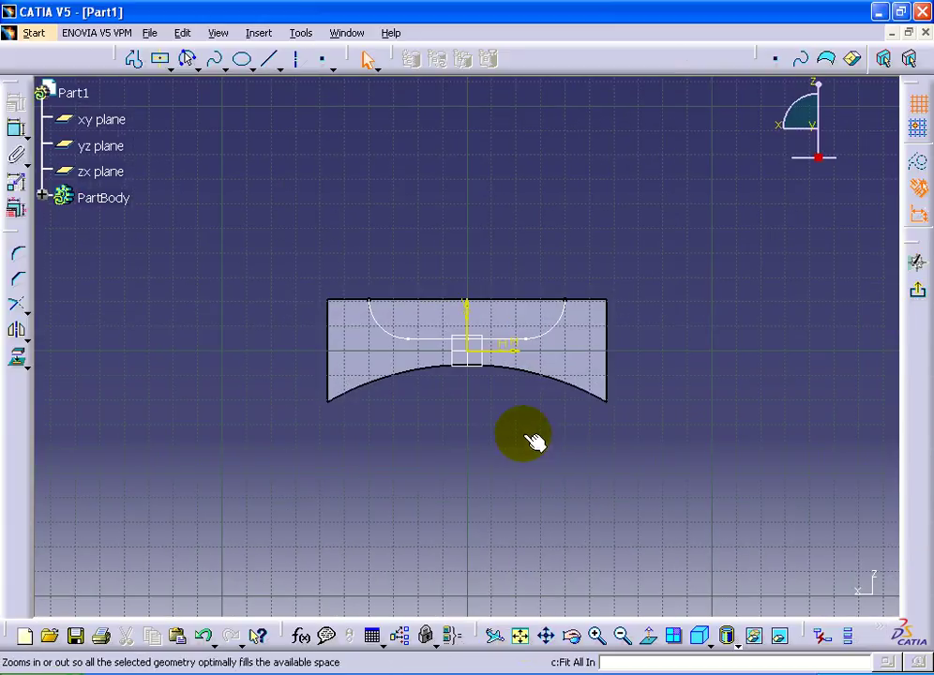
middle_click_drag(531, 437, 511, 234)
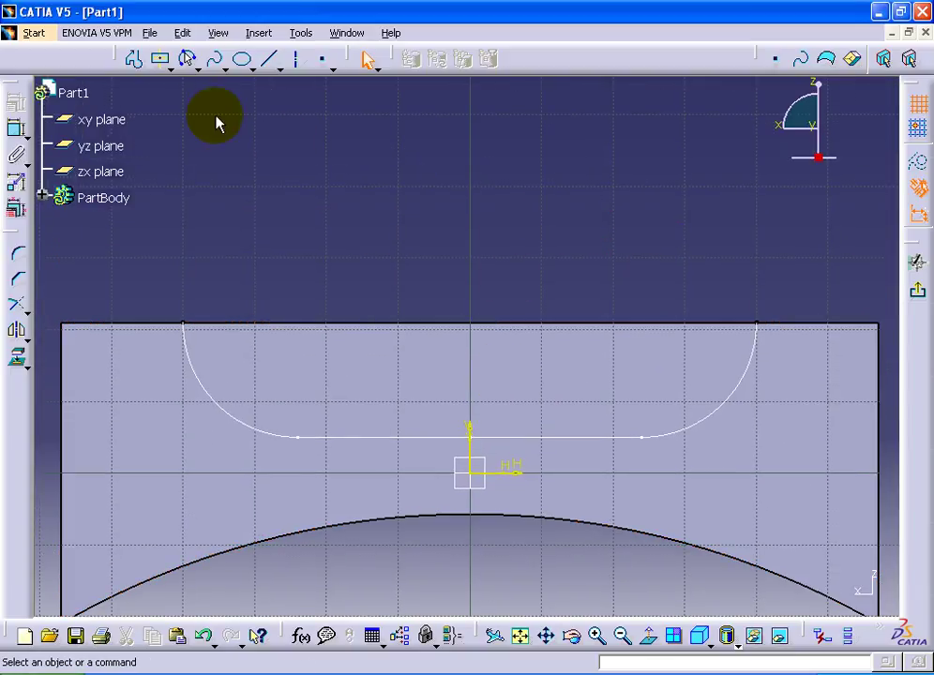
Step: Draw a centre-point arc above the top edge, bowing downward across the U profile
left_click(194, 66)
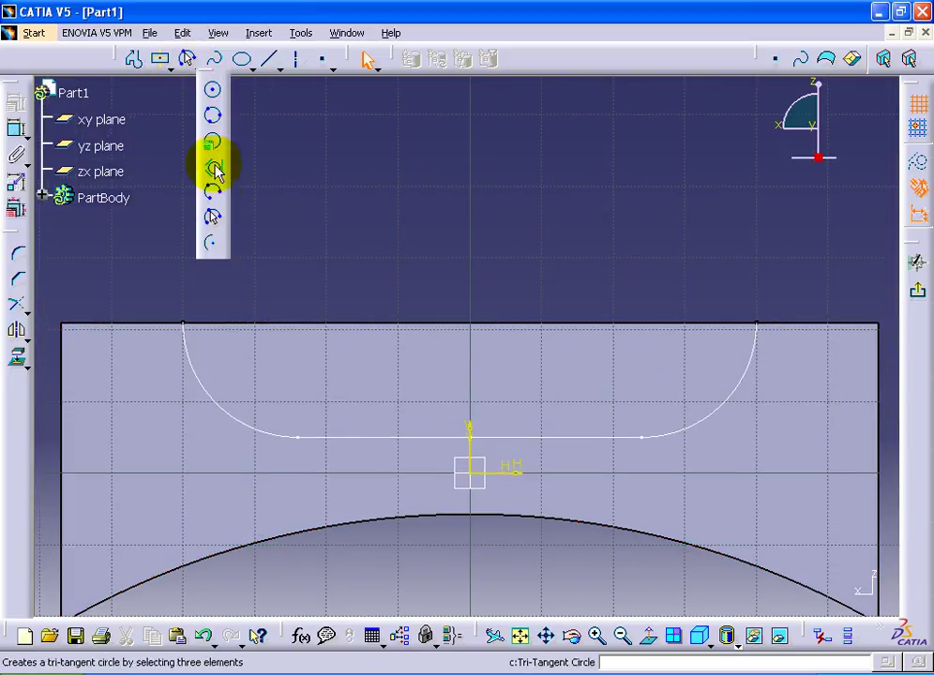
left_click(214, 245)
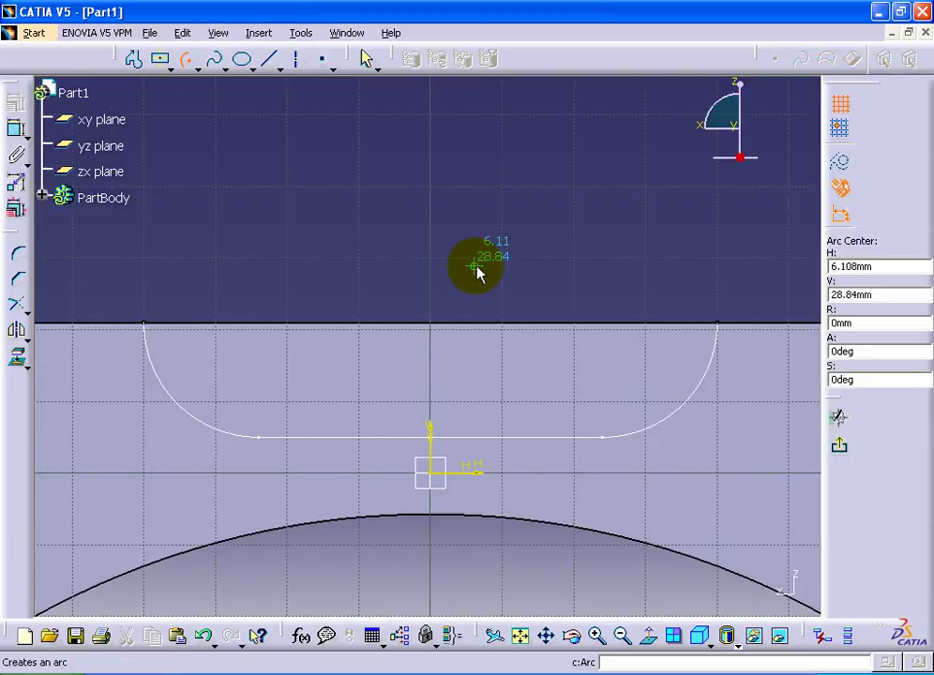
left_click(430, 253)
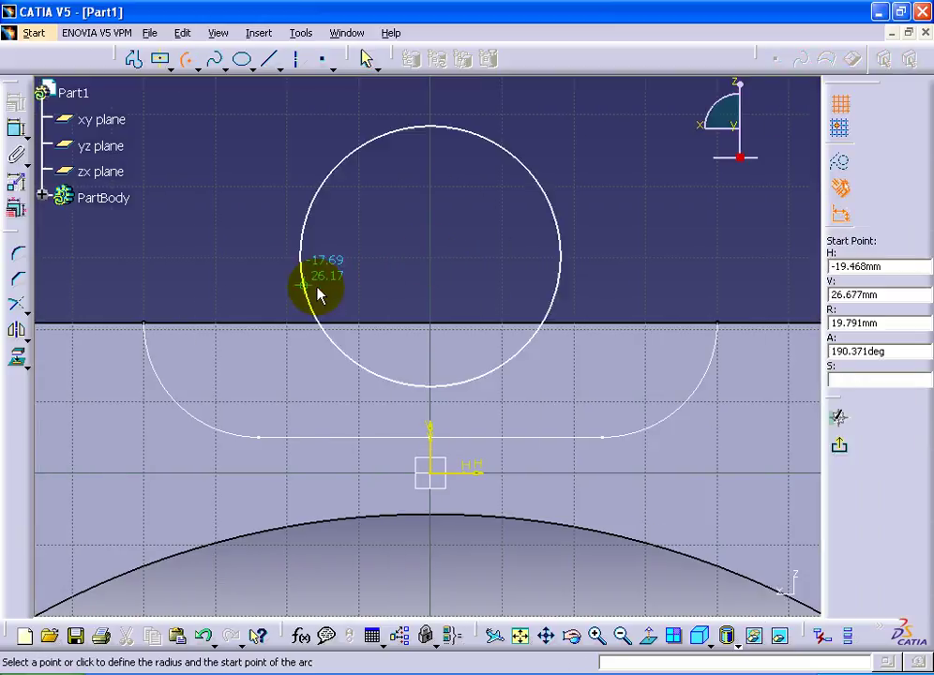
left_click(228, 250)
left_click(615, 261)
middle_click_drag(709, 273, 669, 243)
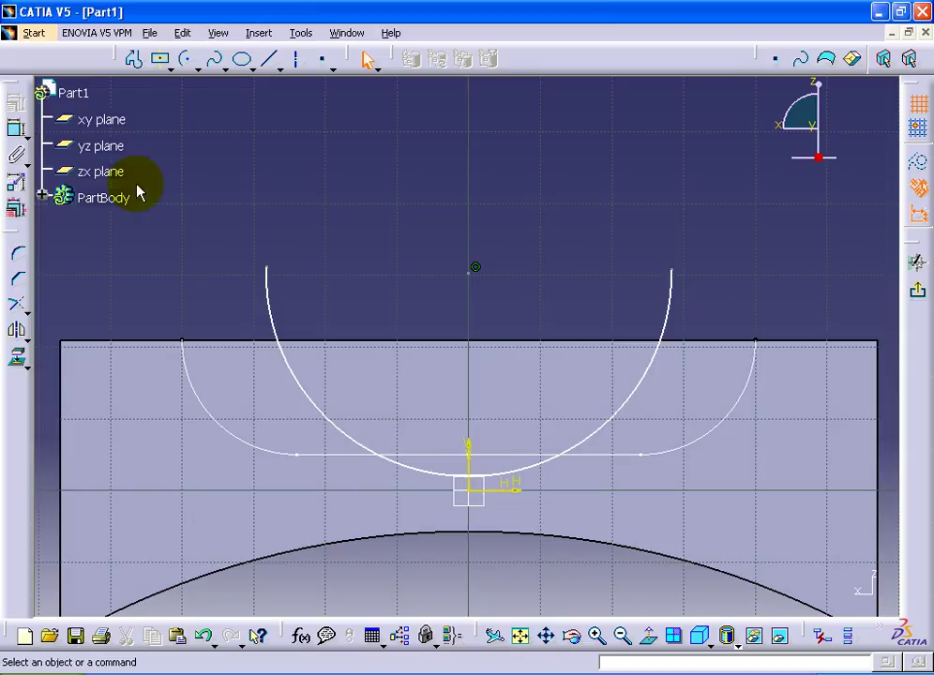
left_click(377, 179)
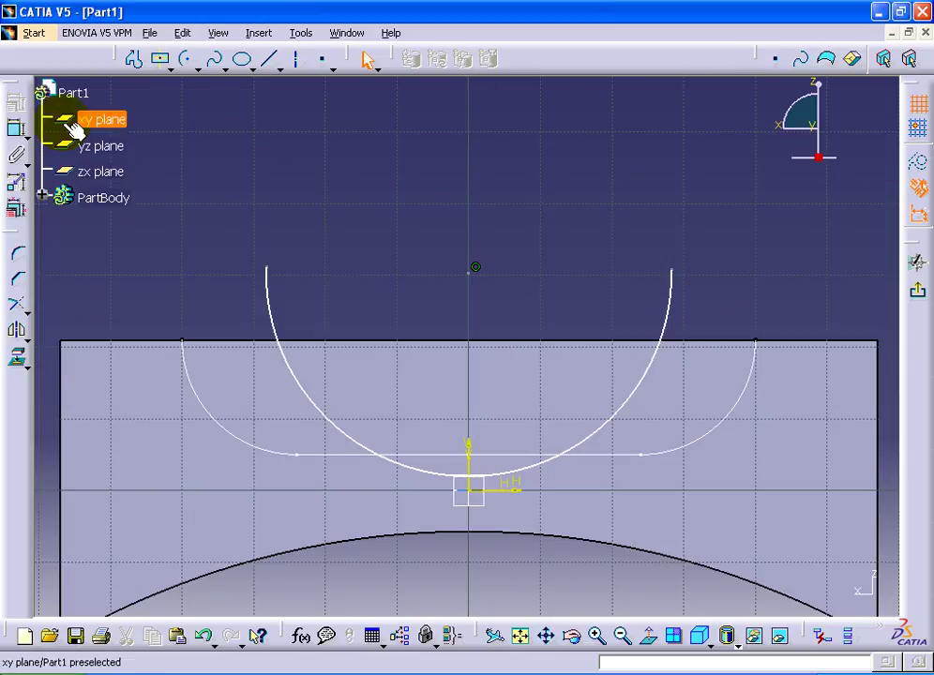
Step: Make the U-arc's endpoints coincident with the block's top edge
left_click(230, 338)
right_click(296, 208)
left_click(327, 287)
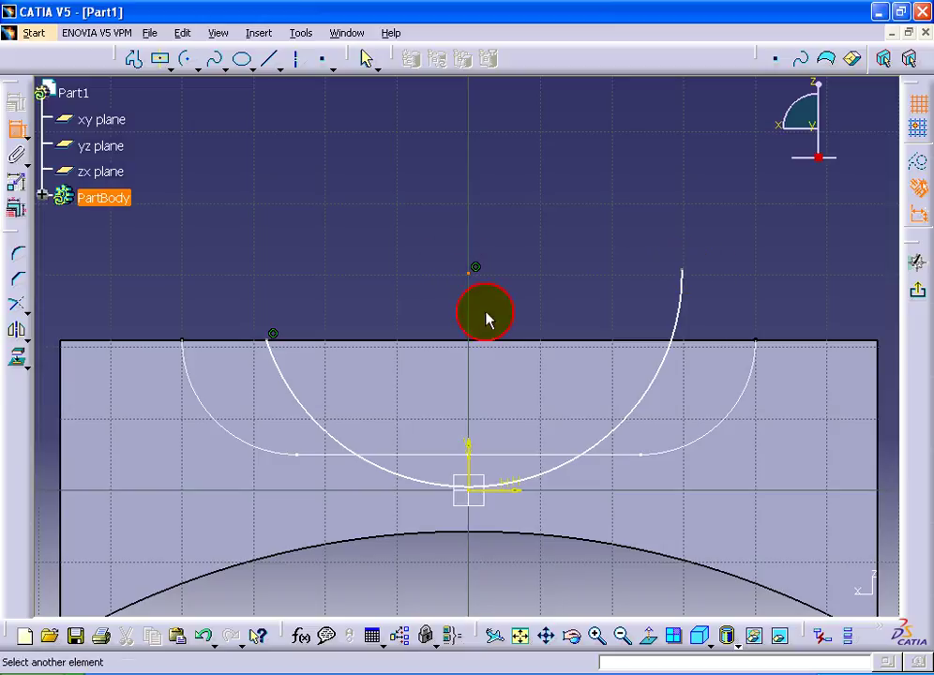
left_click(494, 349)
left_click(475, 267)
right_click(515, 302)
left_click(547, 375)
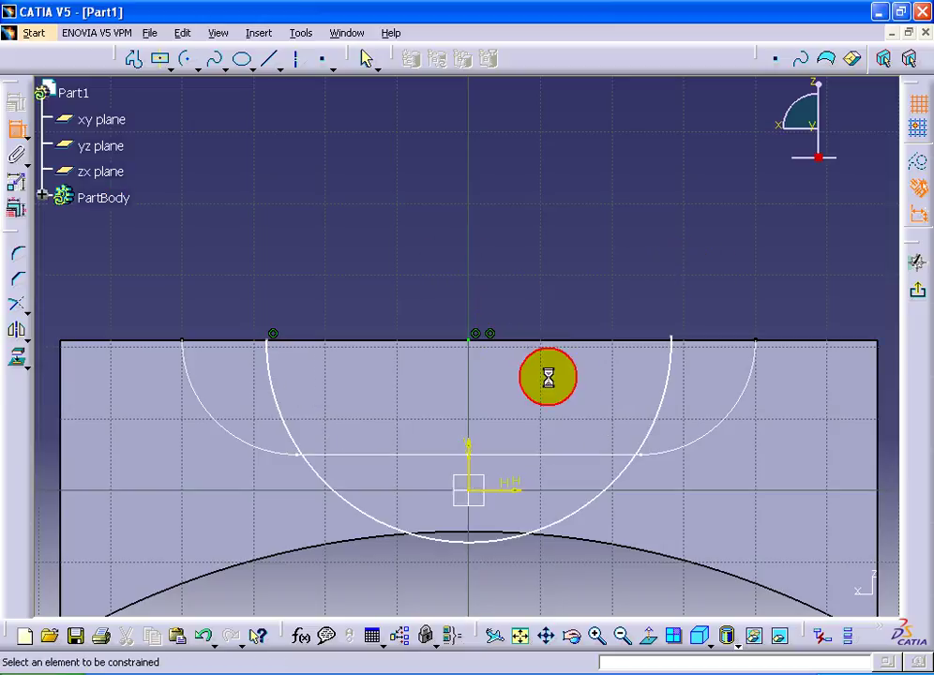
left_click(694, 339)
right_click(694, 272)
left_click(726, 356)
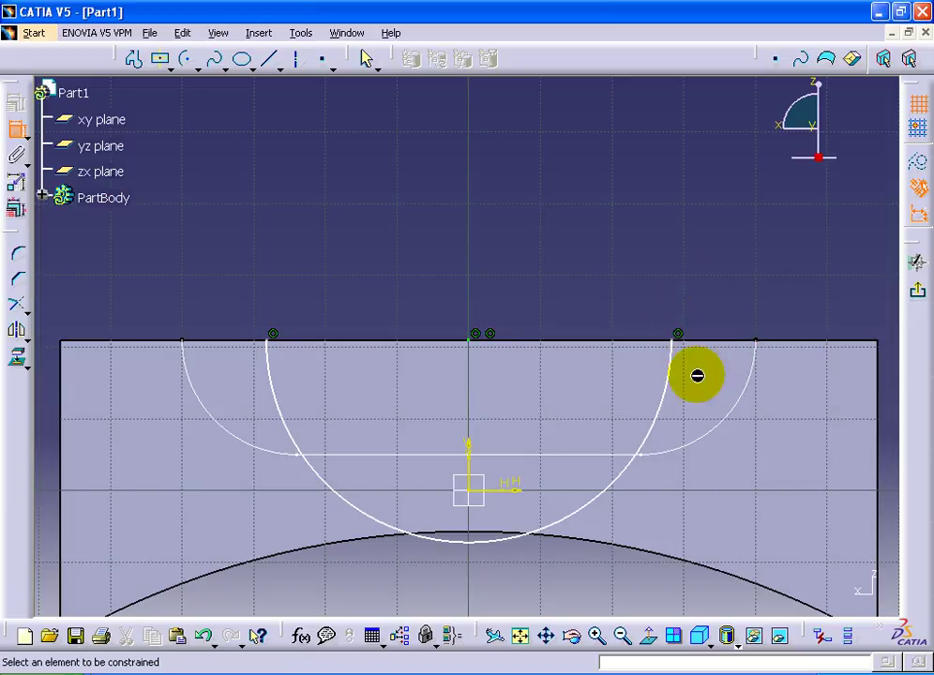
Step: Dimension the arc with a radius of 16
left_click(668, 390)
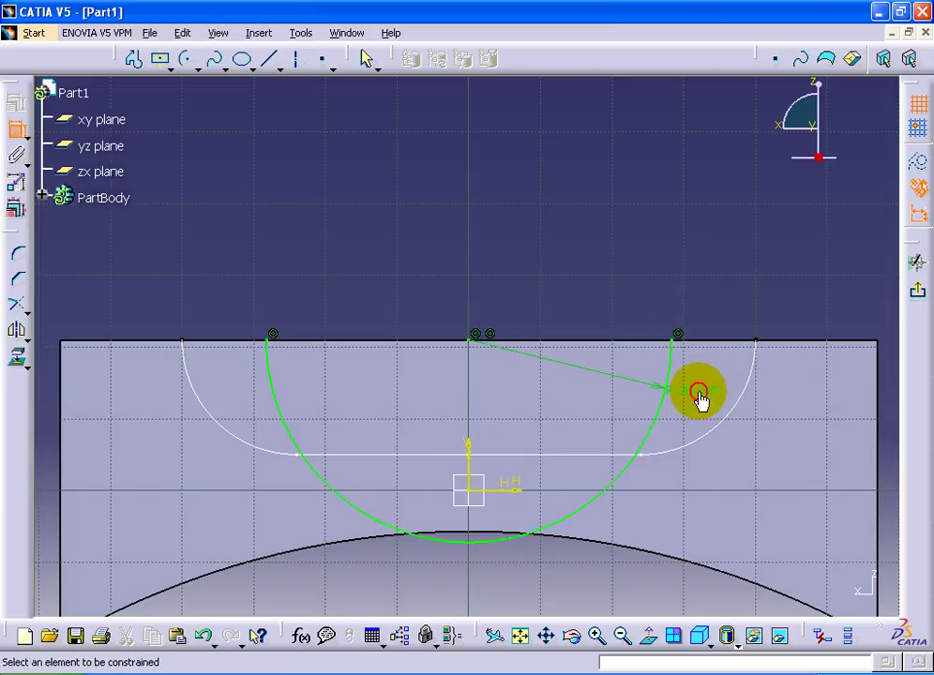
double_click(699, 397)
key("Return")
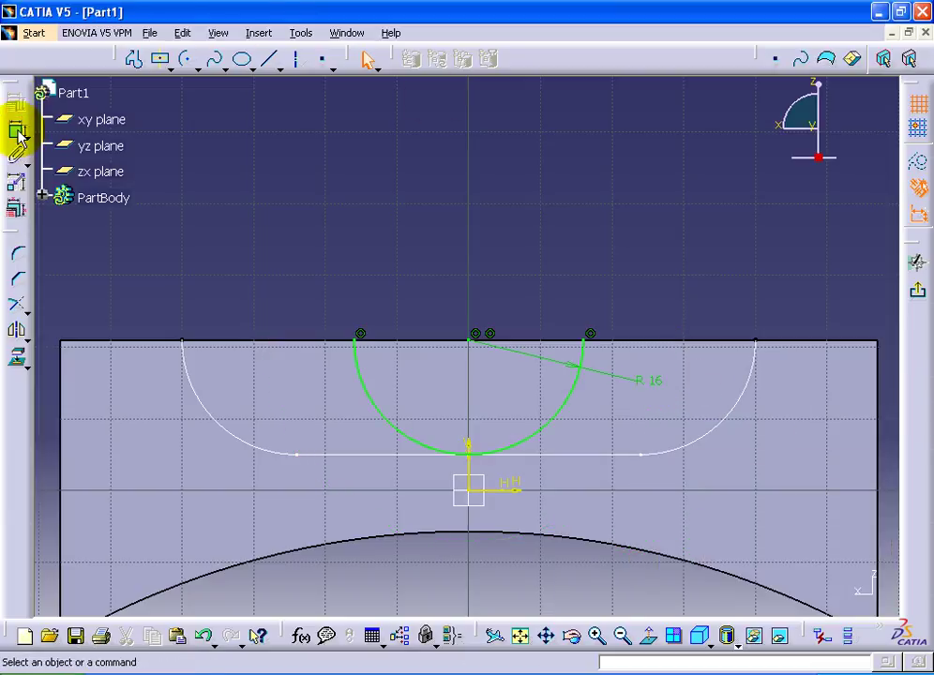
Step: Pocket Sketch.3 into the block up to the next face, then expand PartBody
left_click(916, 289)
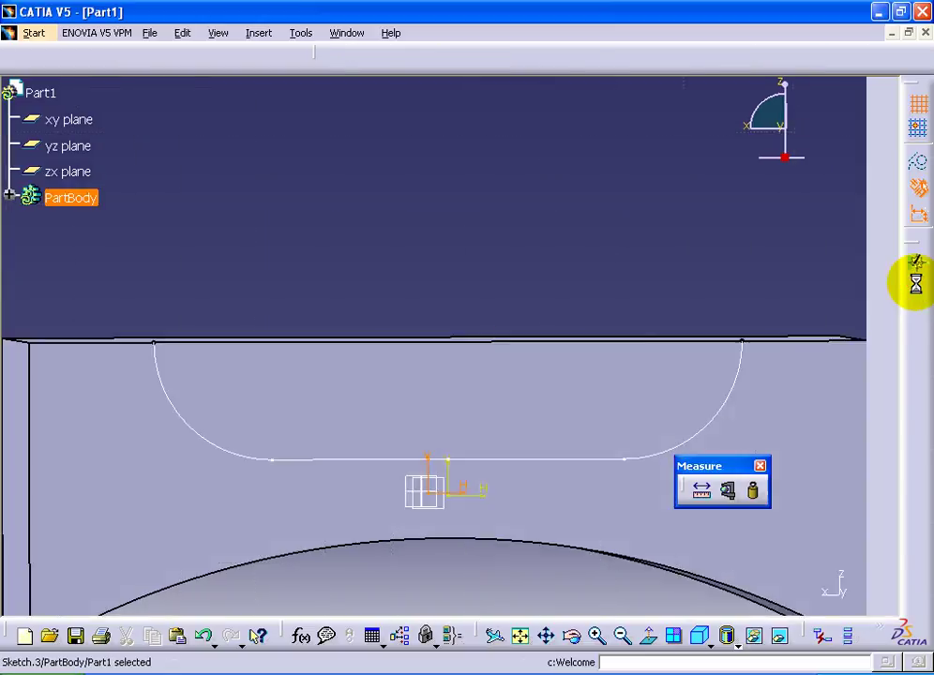
mouse_move(372, 218)
middle_mouse_down()
mouse_move(361, 232)
mouse_move(521, 256)
mouse_move(563, 327)
mouse_move(563, 302)
mouse_move(481, 286)
middle_mouse_up()
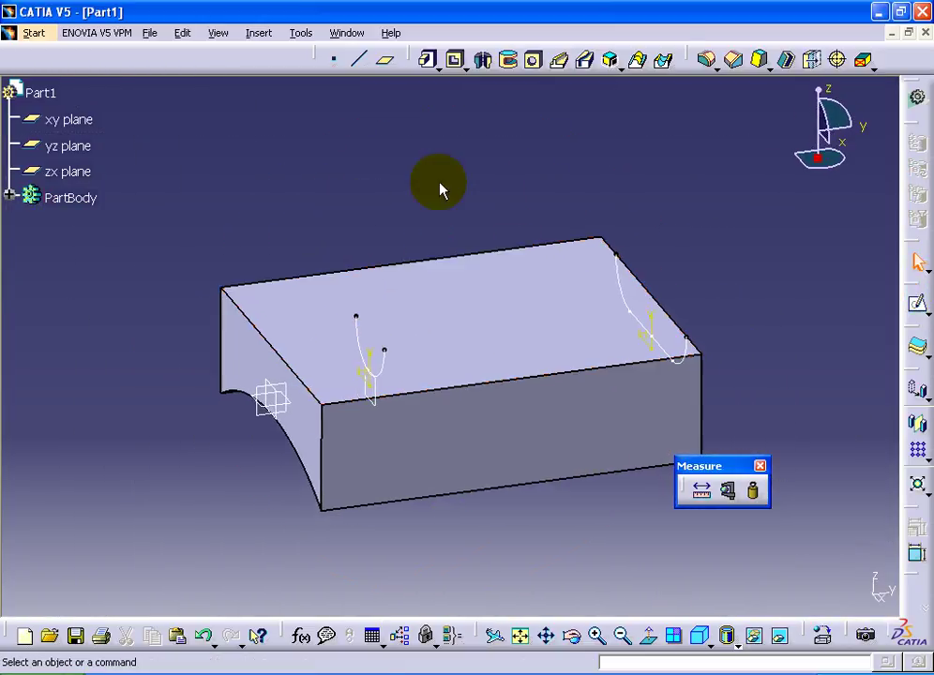
left_click(455, 64)
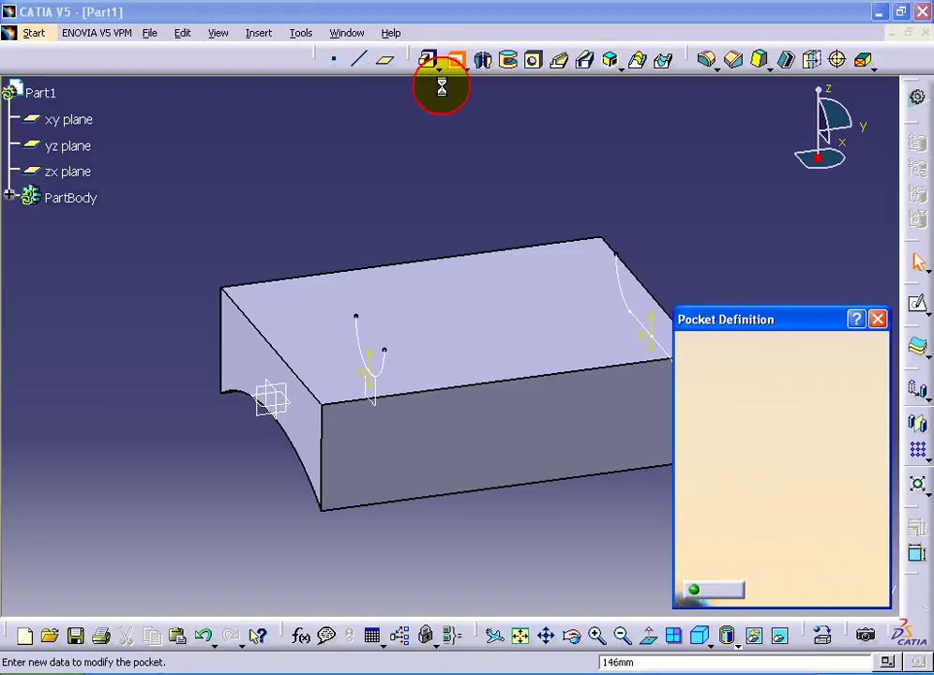
left_click(394, 367)
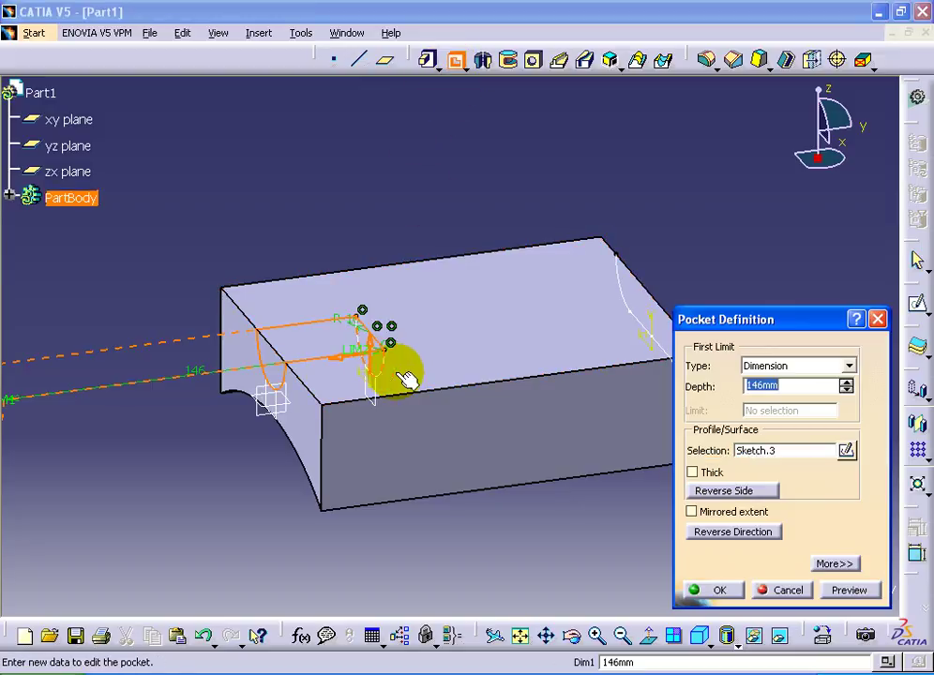
left_click(827, 368)
left_click(806, 395)
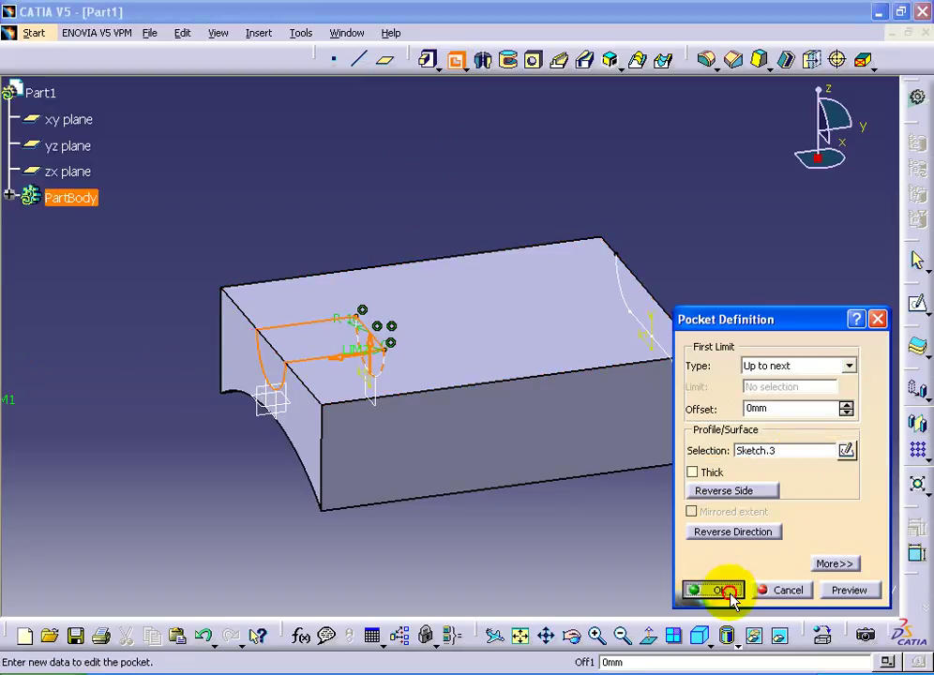
left_click(719, 589)
middle_click_drag(511, 476, 402, 478)
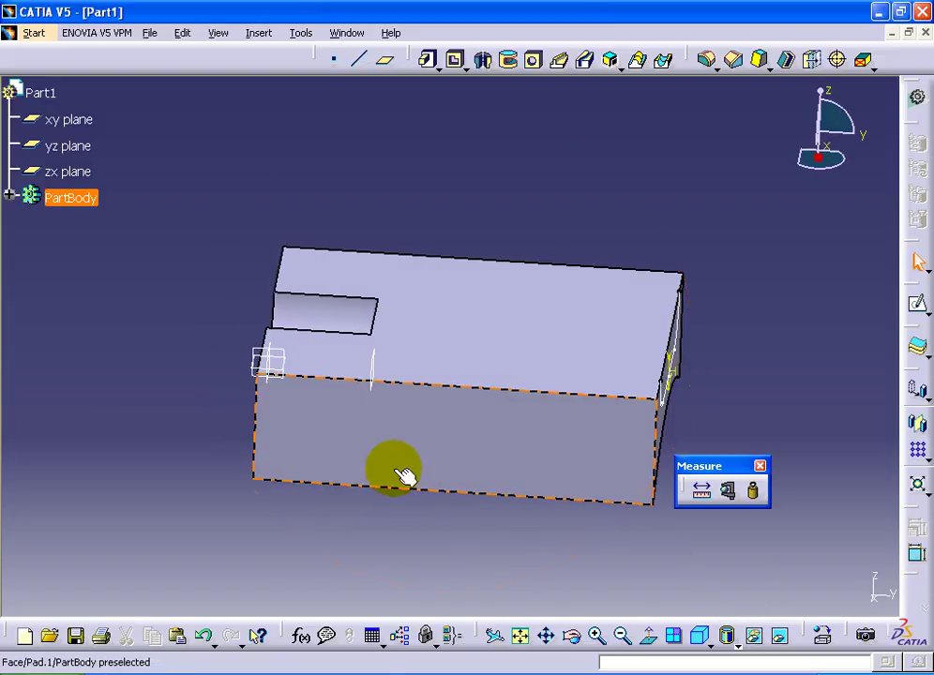
left_click(8, 195)
Step: Show Sketch.3 again on the part
right_click(77, 355)
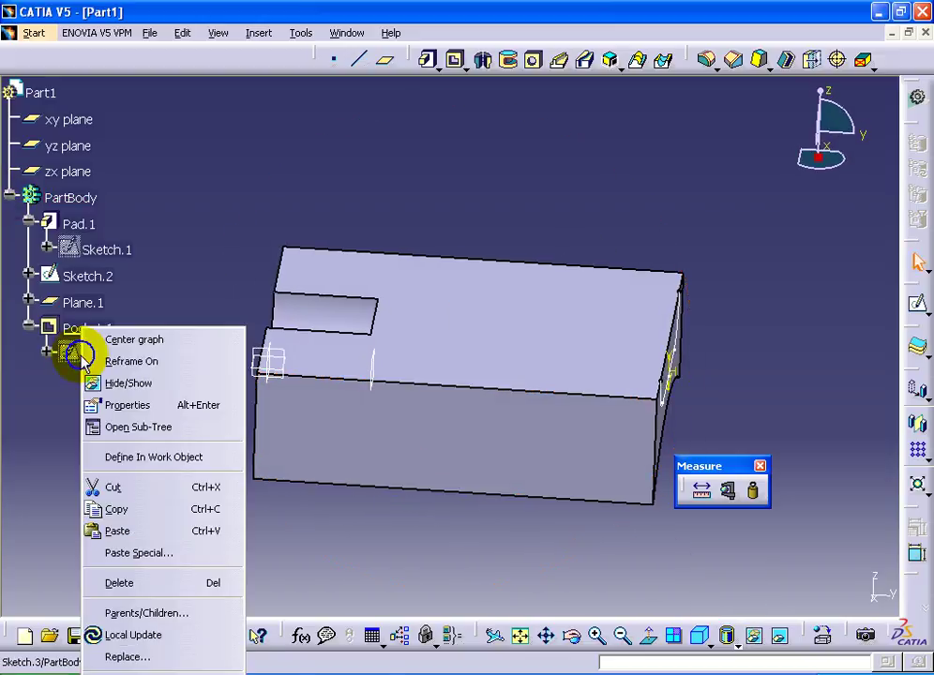
left_click(94, 382)
middle_click_drag(459, 392, 469, 339)
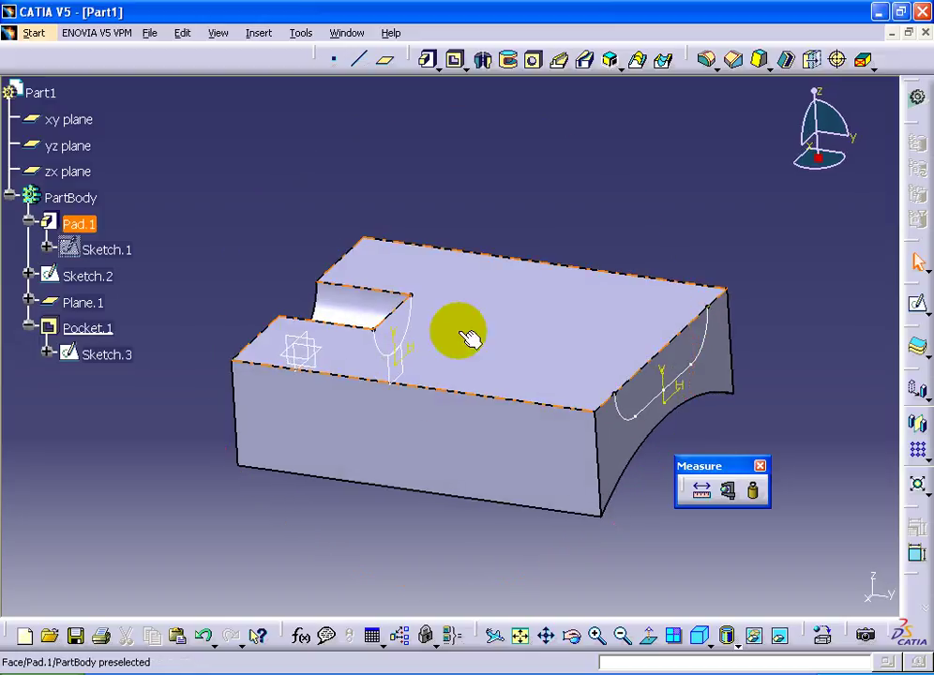
Step: In Generative Shape Design, loft a multi-sections surface from Sketch.3 to Sketch.2
left_click(916, 97)
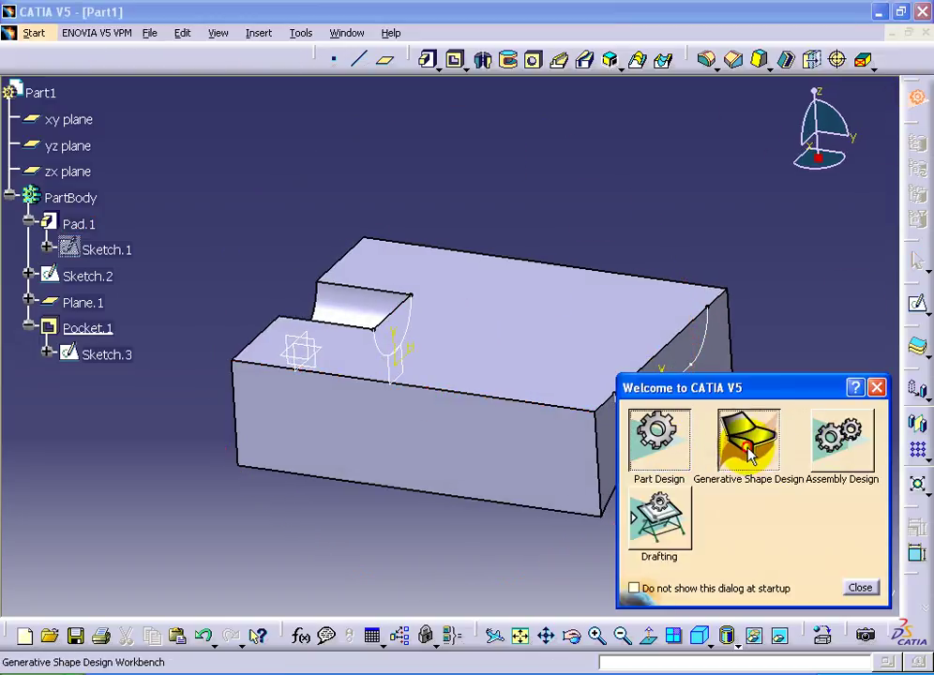
left_click(736, 436)
middle_click_drag(640, 413, 533, 387)
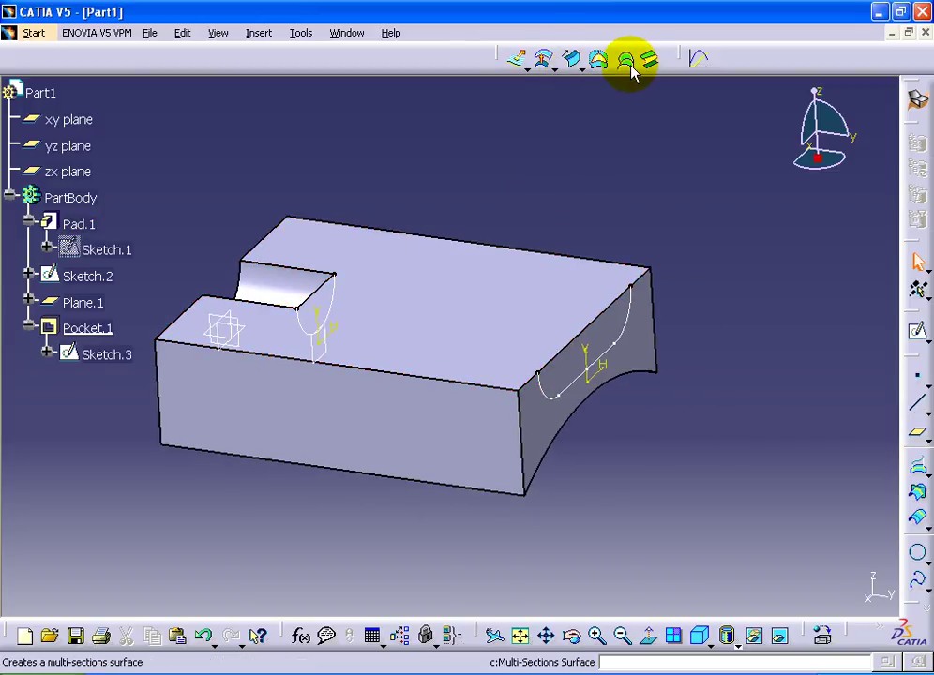
left_click(313, 328)
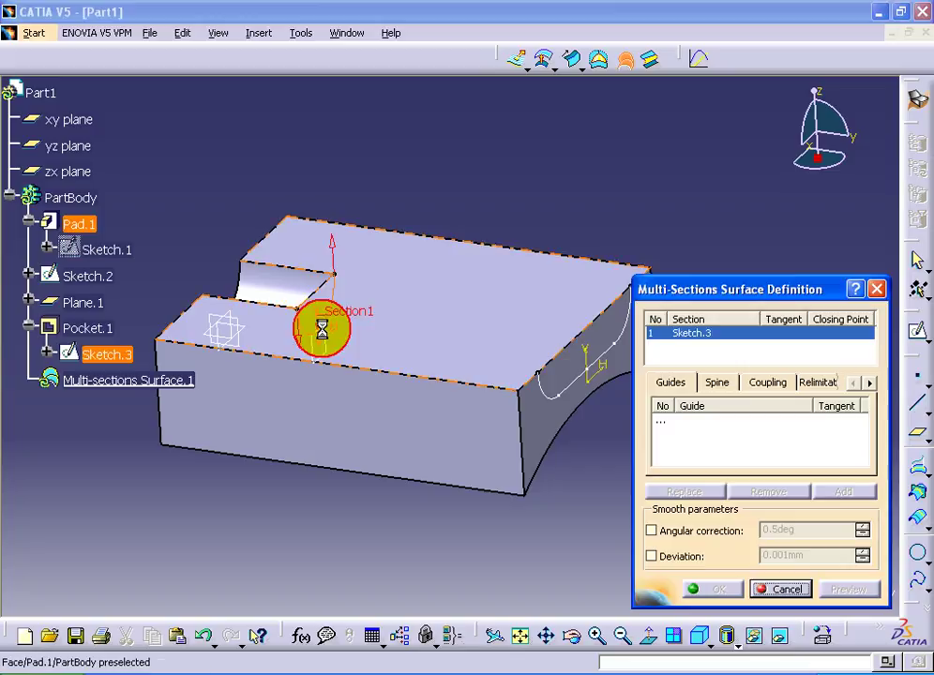
left_click(551, 392)
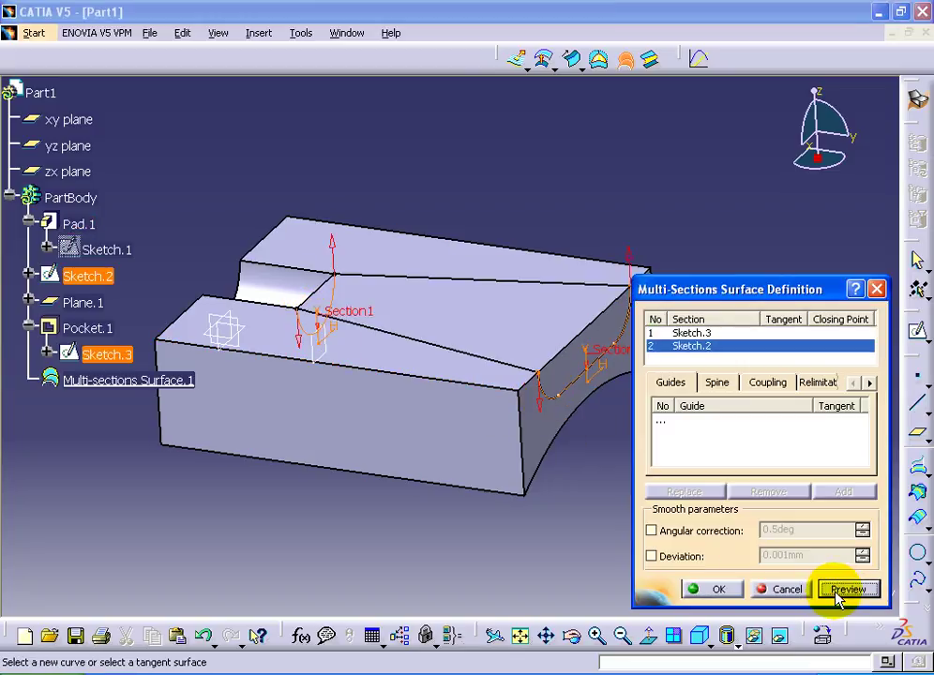
left_click(718, 589)
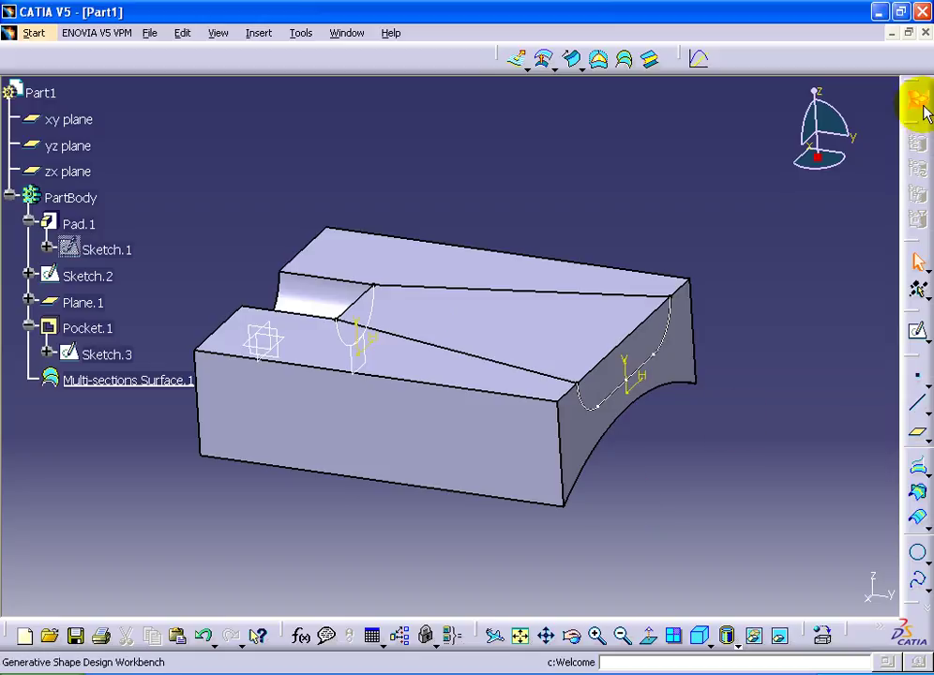
Step: Back in Part Design, split the block with Multi-sections Surface.1
left_click(921, 103)
left_click(661, 437)
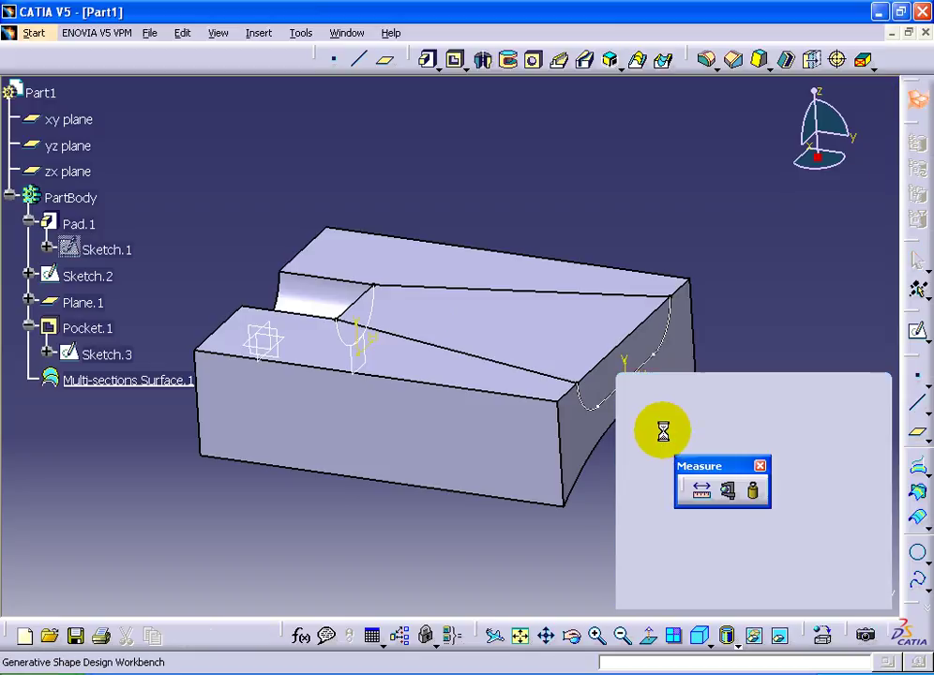
left_click(251, 34)
mouse_move(318, 342)
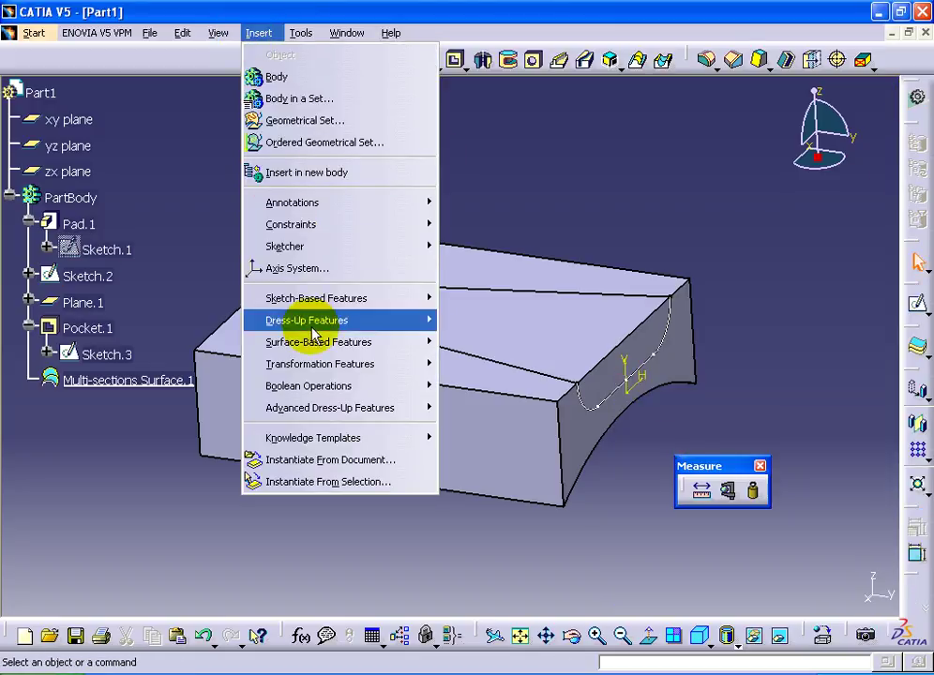
left_click(473, 343)
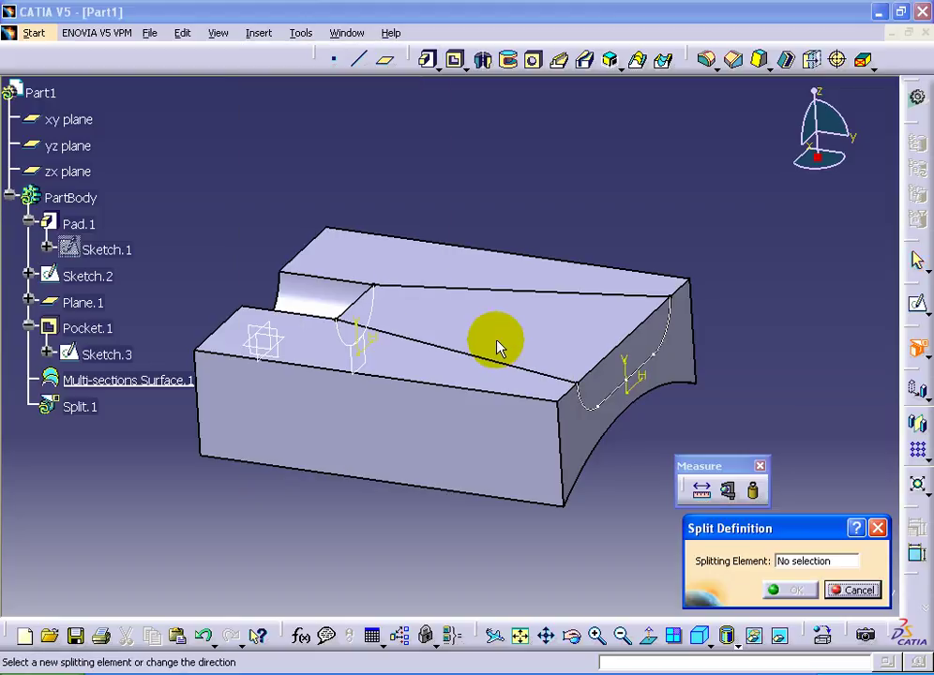
left_click(123, 385)
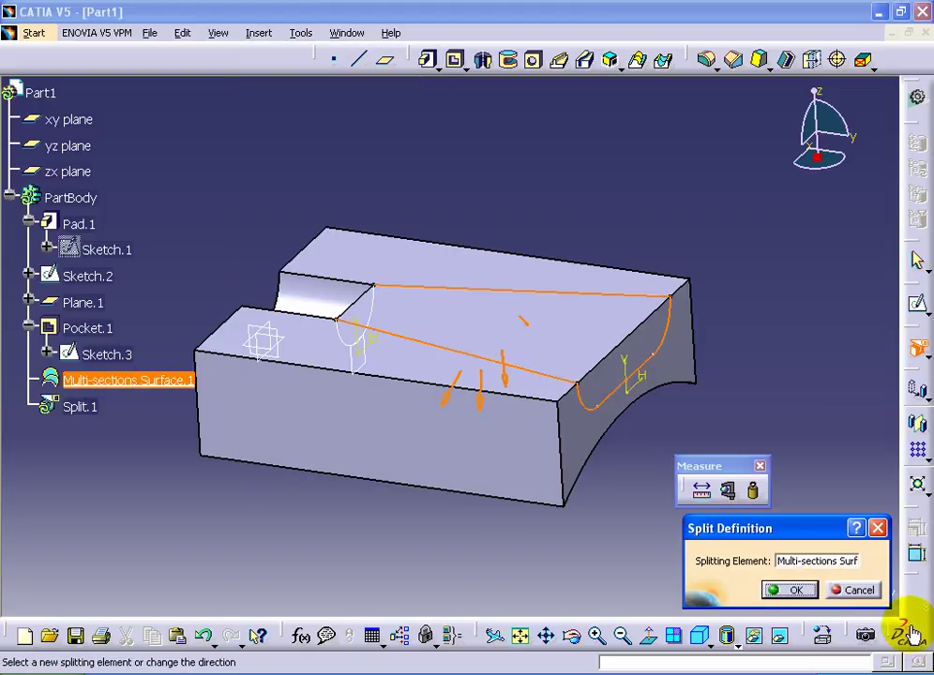
left_click(799, 590)
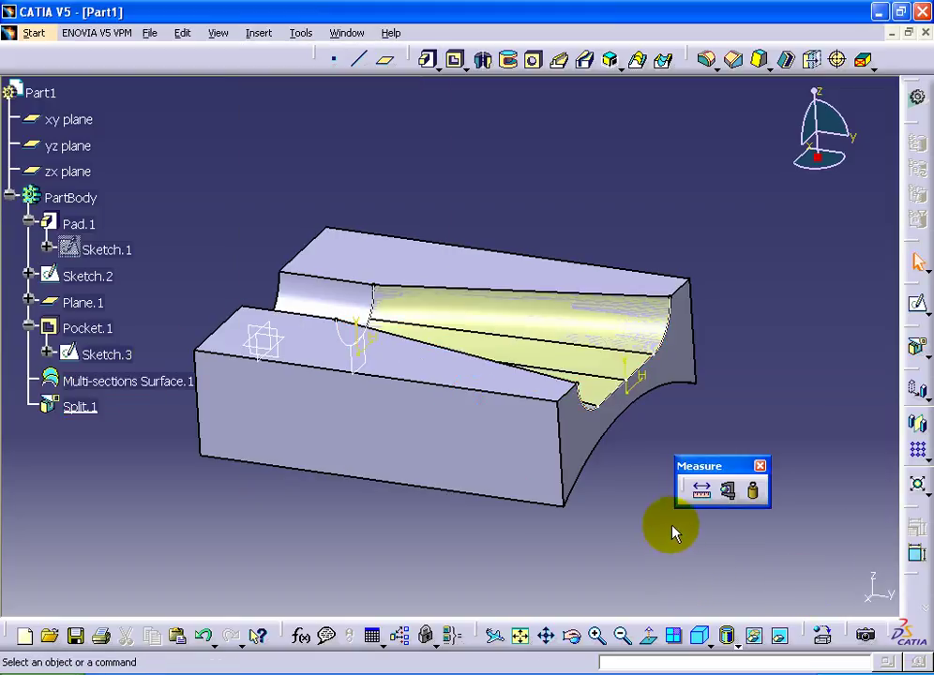
Step: Hide Multi-sections Surface.1 in the specification tree
right_click(84, 381)
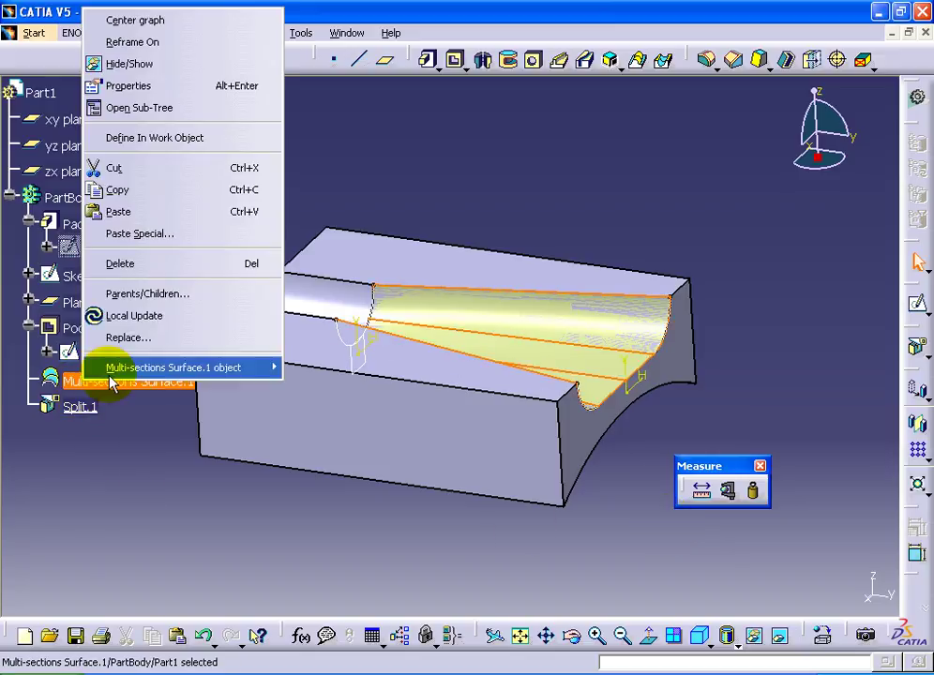
left_click(144, 61)
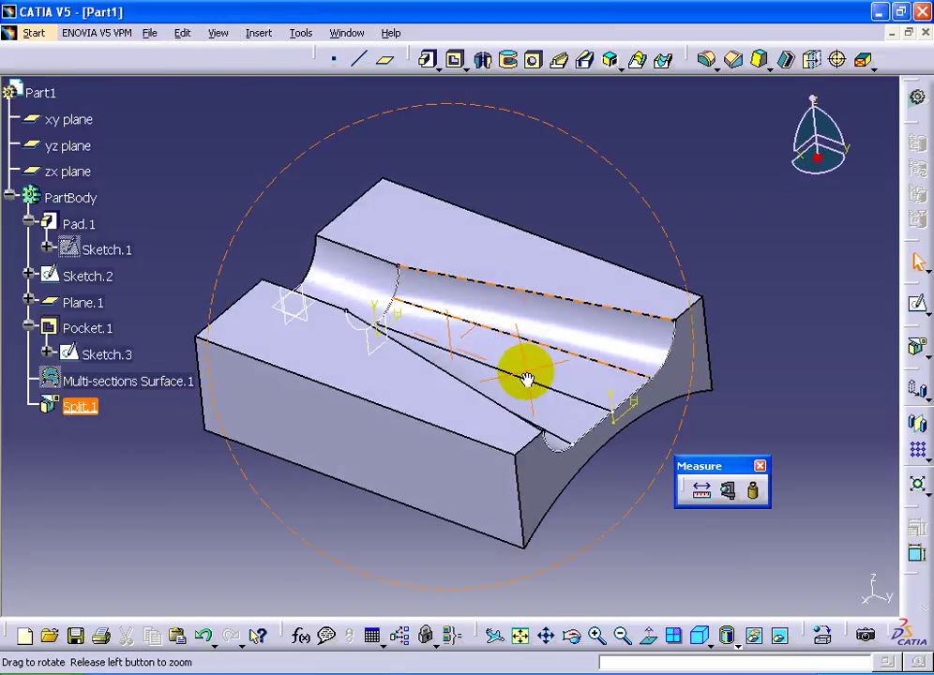